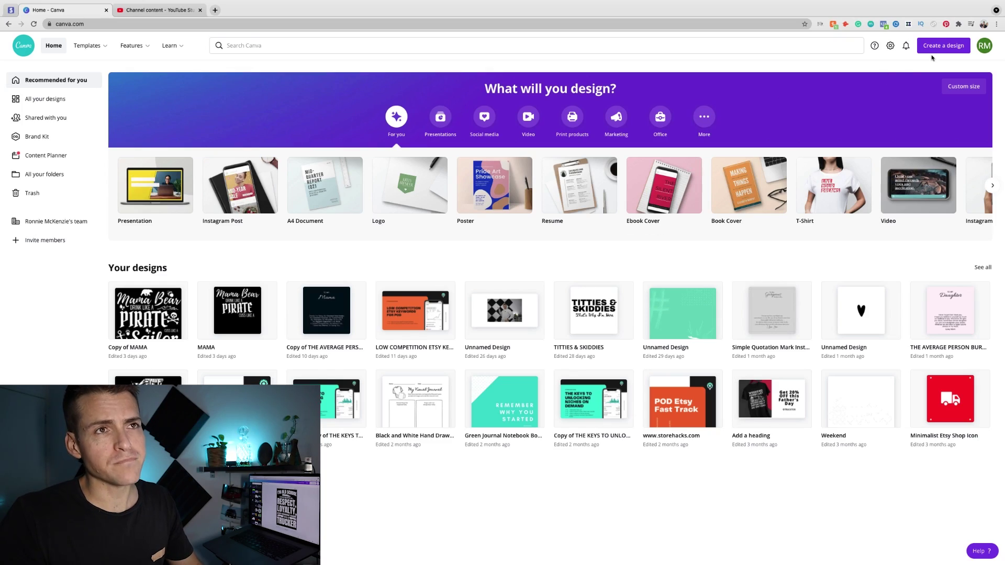
- Create a new blank design with a custom size of 3000 x 4500 px
{"action": "left_click", "coordinate": [935, 50]}
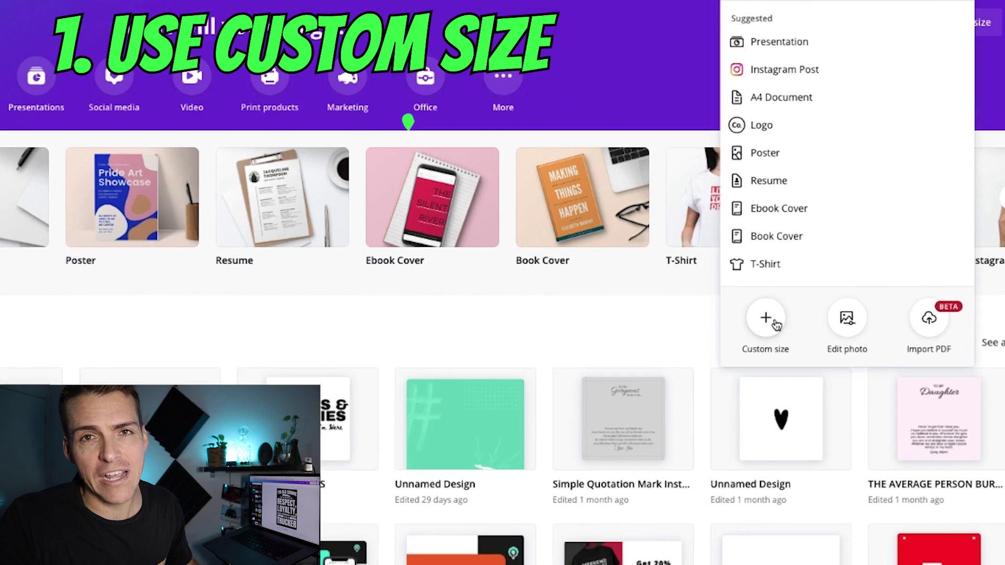
{"action": "left_click", "coordinate": [852, 253]}
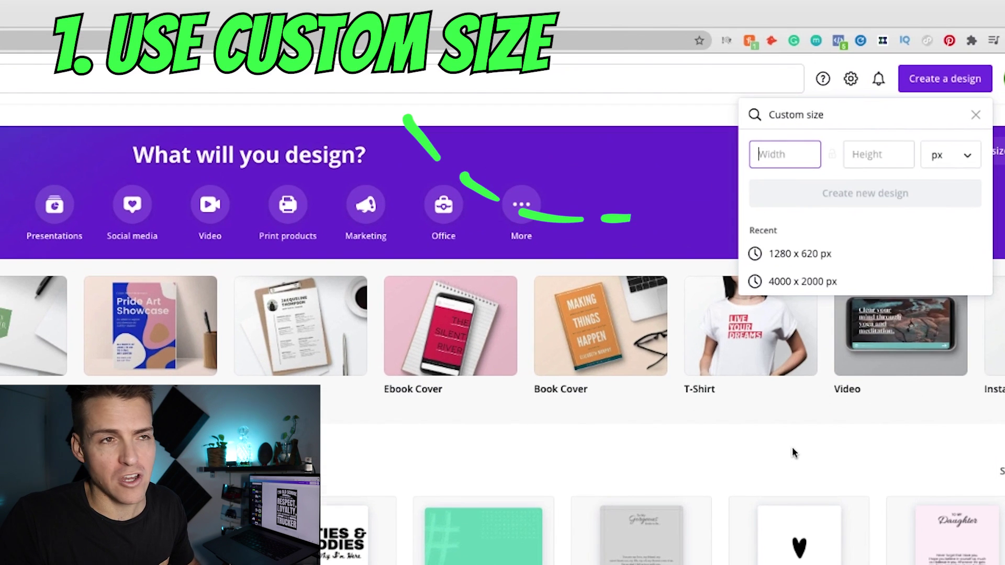
{"action": "type", "text": "3"}
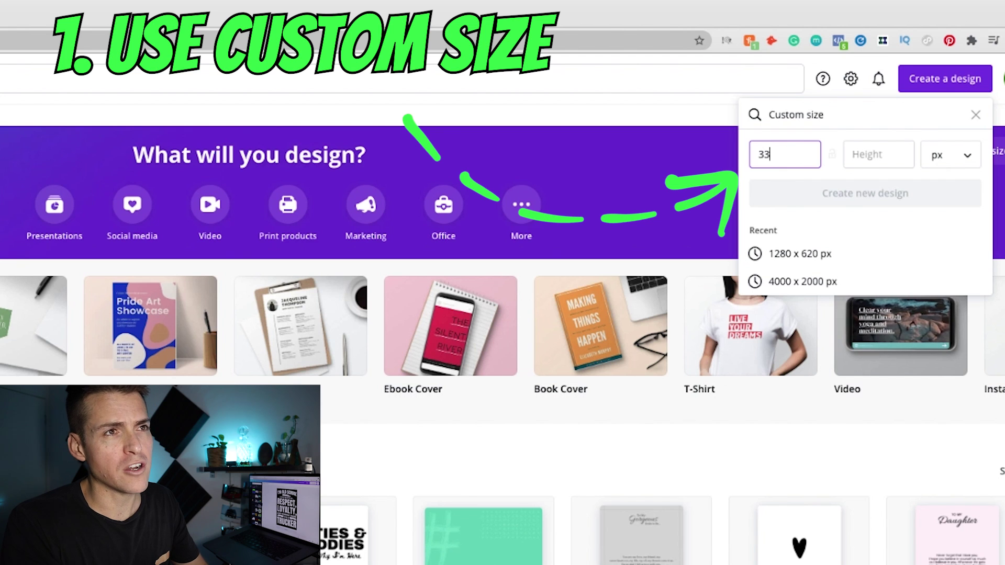
{"action": "type", "text": "000"}
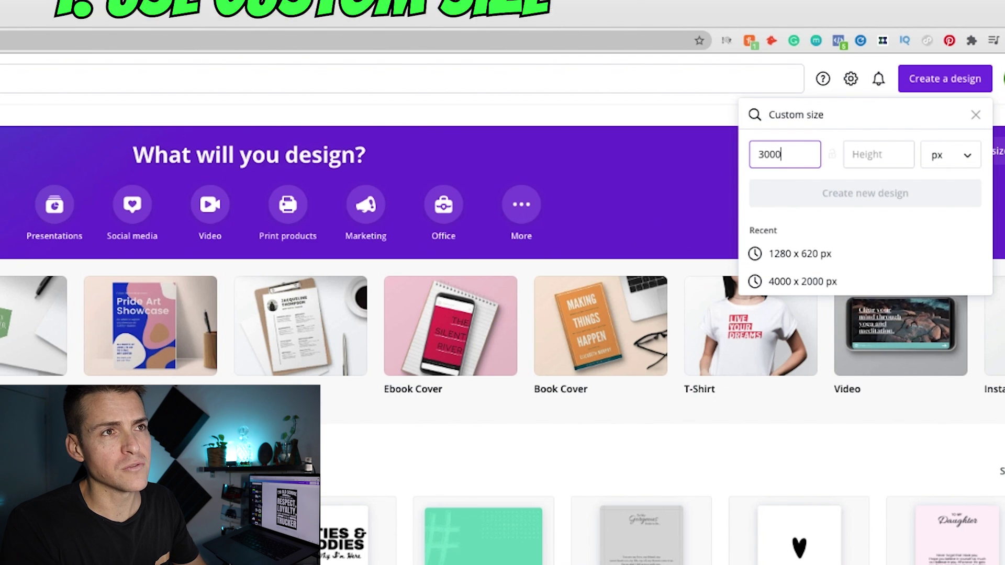
{"action": "key", "text": "Tab"}
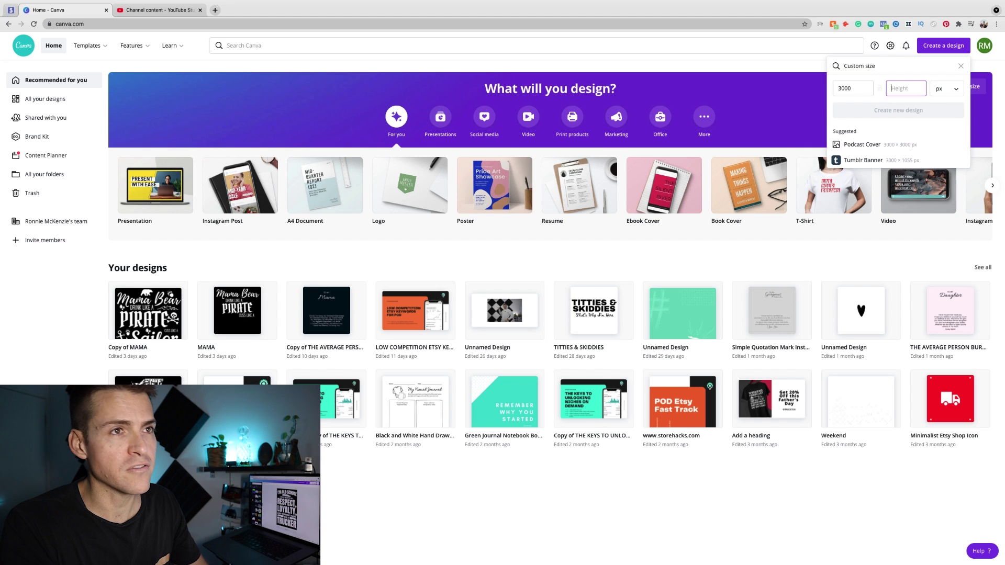
{"action": "type", "text": "4500"}
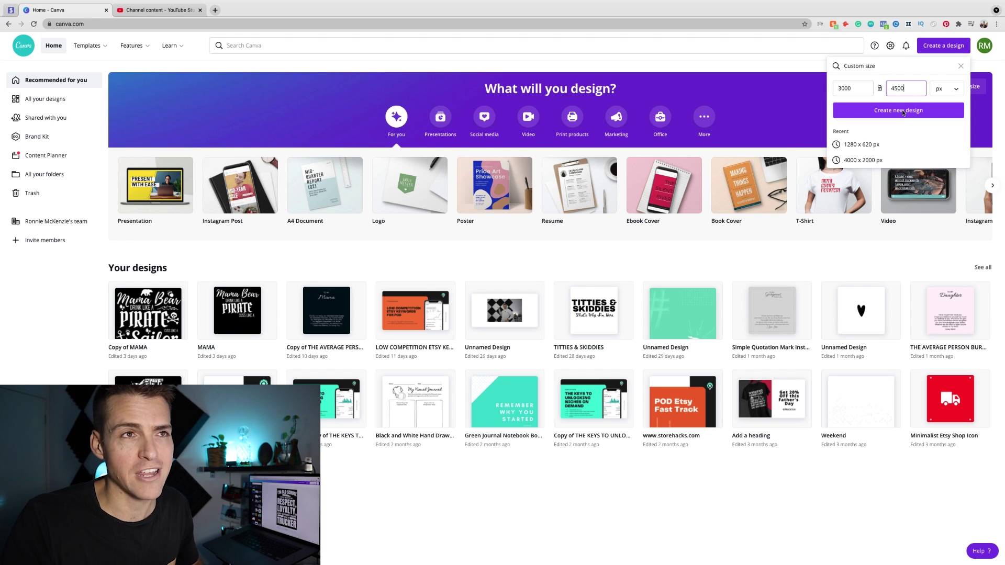
{"action": "left_click", "coordinate": [902, 111]}
- Set the blank page's background colour to black
{"action": "left_click", "coordinate": [46, 187]}
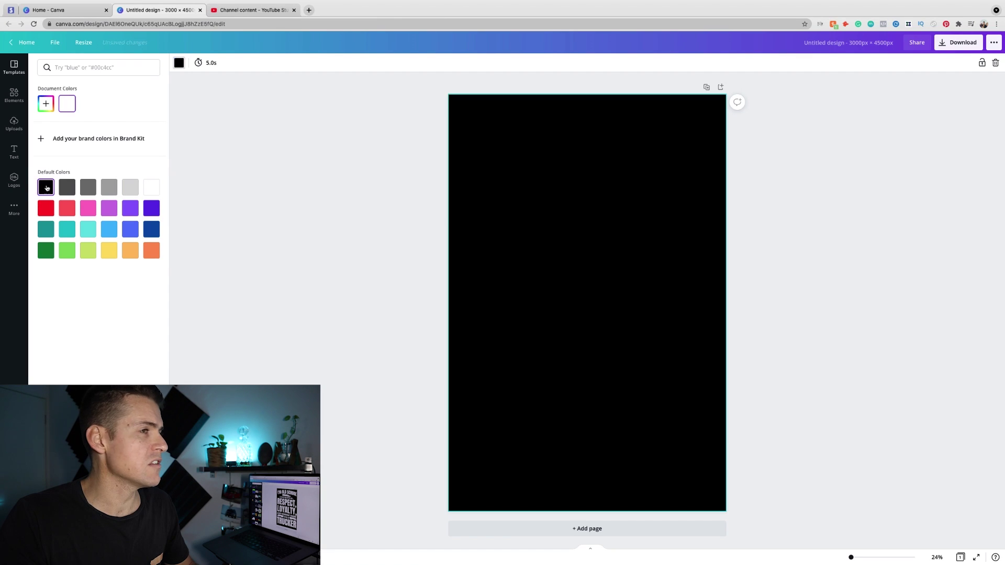
{"action": "left_click", "coordinate": [416, 225]}
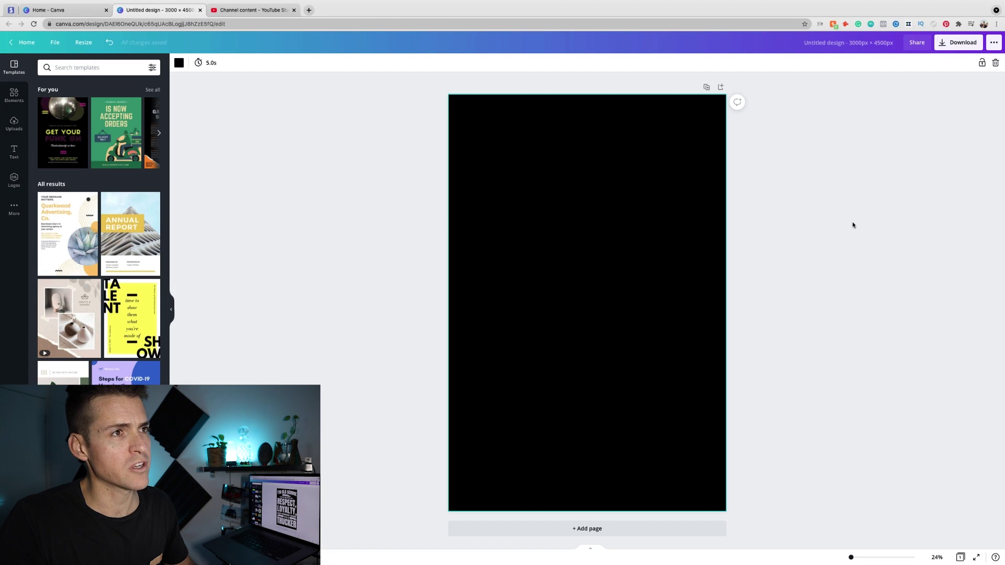
{"action": "left_click", "coordinate": [852, 222]}
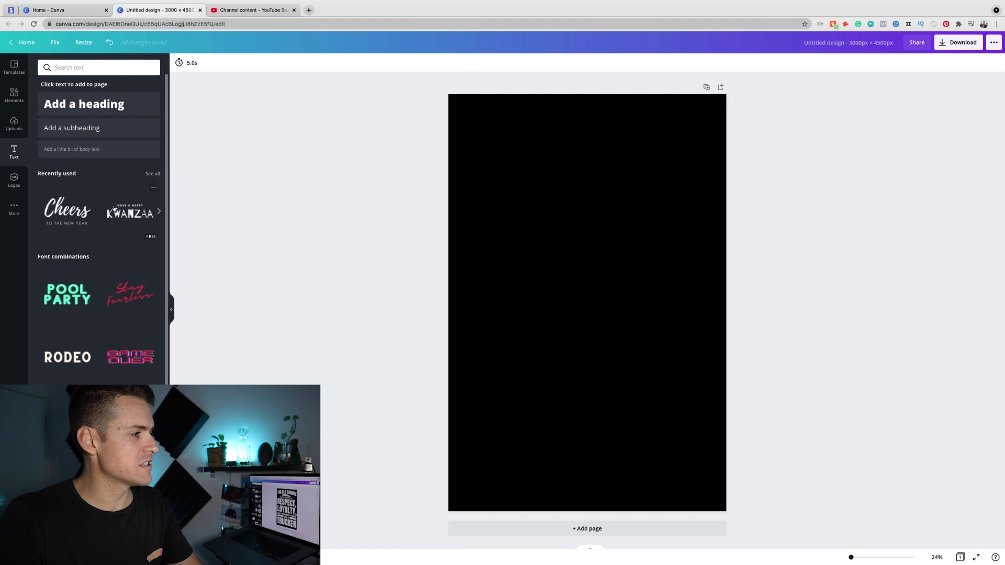
- Browse the ready-made font combinations available for adding text
{"action": "scroll", "coordinate": [102, 250], "scroll_direction": "down", "scroll_amount": 2}
{"action": "scroll", "coordinate": [109, 254], "scroll_direction": "up", "scroll_amount": 2}
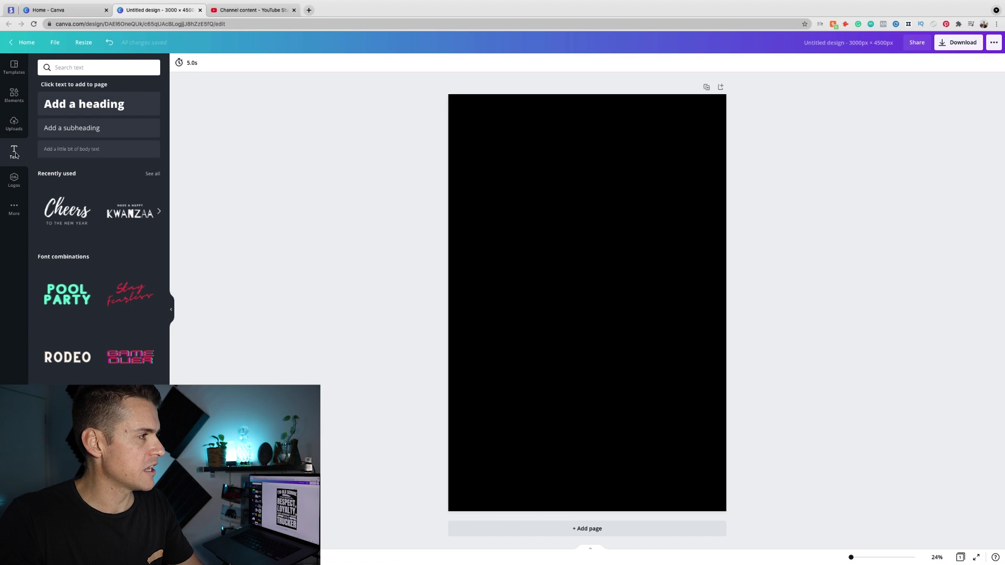
{"action": "scroll", "coordinate": [100, 175], "scroll_direction": "down", "scroll_amount": 2}
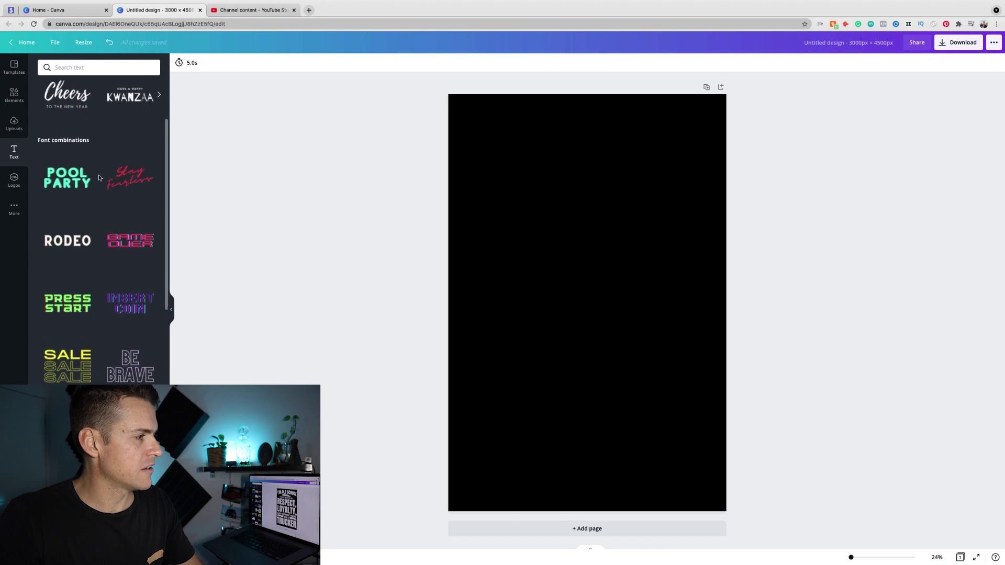
{"action": "scroll", "coordinate": [99, 178], "scroll_direction": "down", "scroll_amount": 1}
{"action": "scroll", "coordinate": [86, 328], "scroll_direction": "down", "scroll_amount": 6}
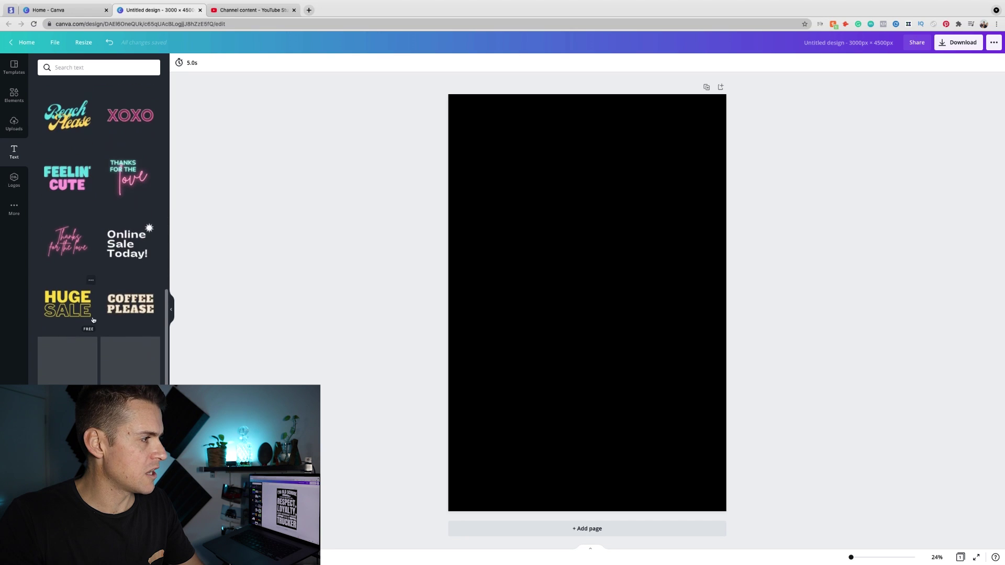
{"action": "scroll", "coordinate": [93, 320], "scroll_direction": "down", "scroll_amount": 2}
- Add a text line reading "I'M OLD SCHOOL" and place it centred near the top of the page
{"action": "left_click", "coordinate": [608, 341]}
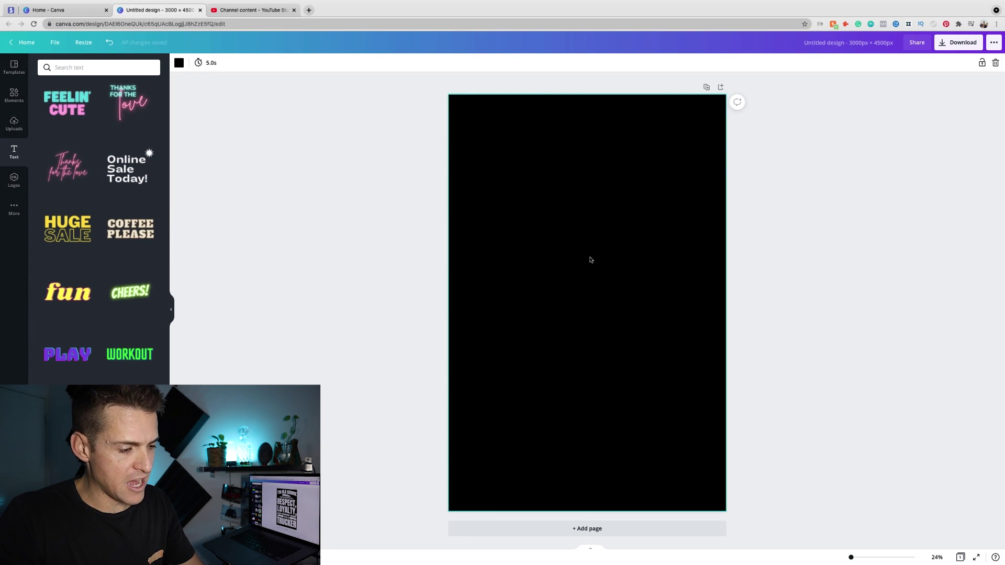
{"action": "key", "text": "t"}
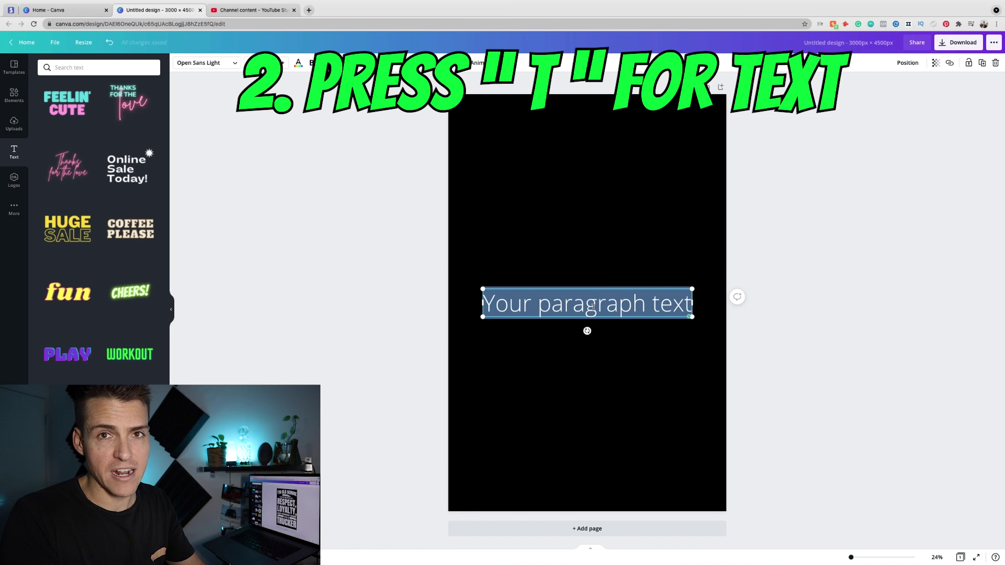
{"action": "key", "text": "BackSpace"}
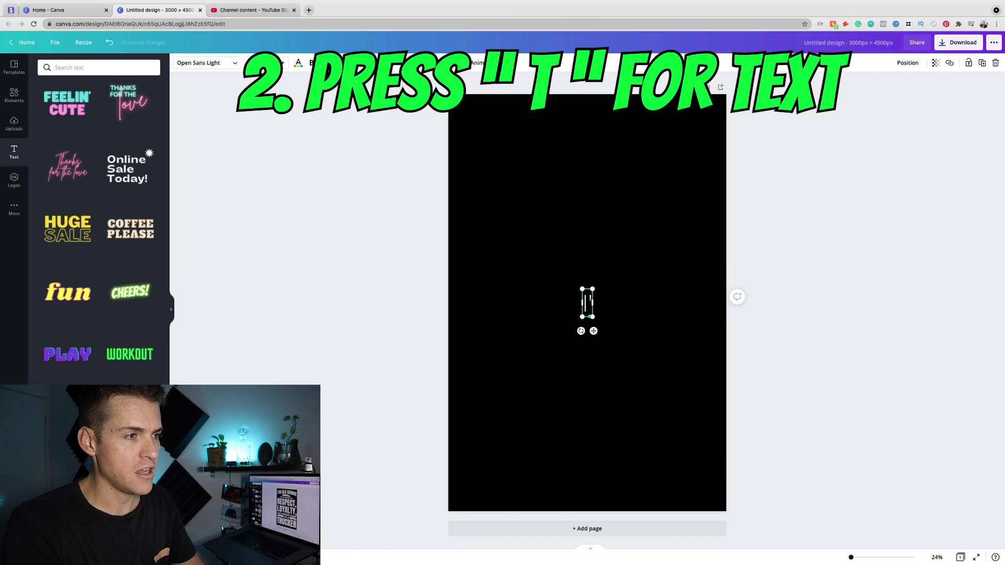
{"action": "type", "text": "I'M OLD SCHOOL"}
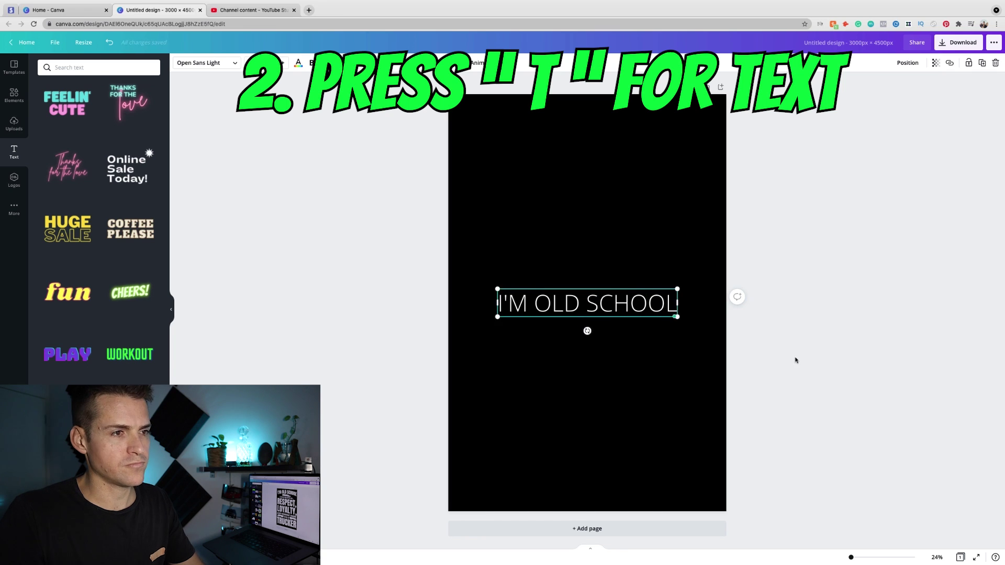
{"action": "left_click_drag", "start_coordinate": [586, 302], "coordinate": [587, 130]}
- Add a text line reading "I STILL BELIEVE IN..." and place it just below "I'M OLD SCHOOL"
{"action": "type", "text": "tI Sti"}
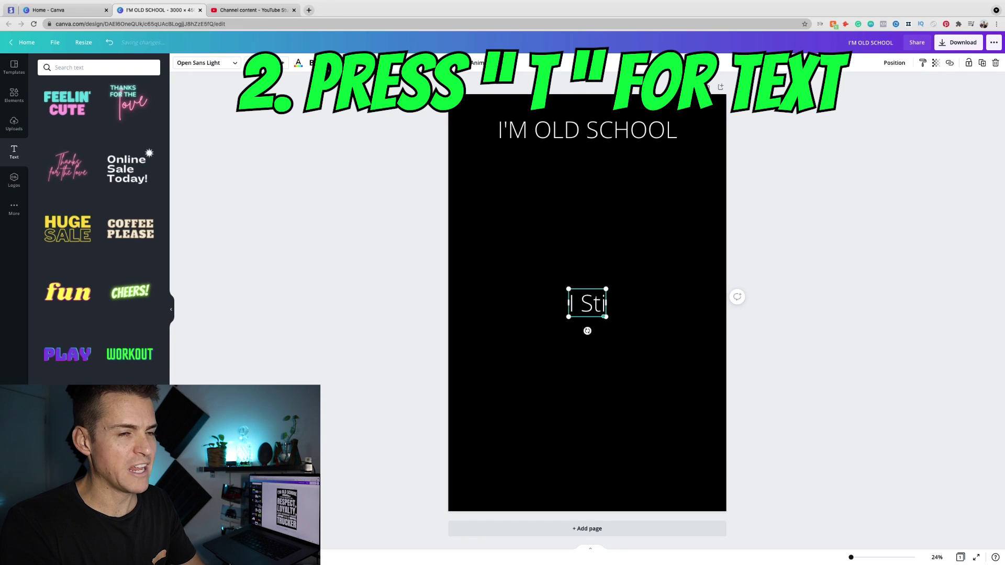
{"action": "key", "text": "BackSpace"}
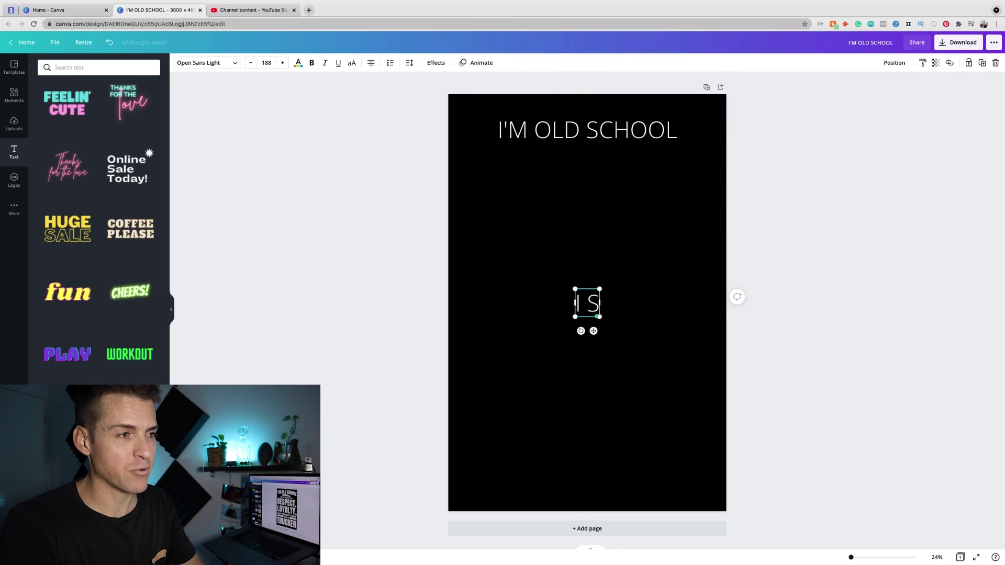
{"action": "type", "text": "TI"}
{"action": "key", "text": "BackSpace"}
{"action": "type", "text": "ILL"}
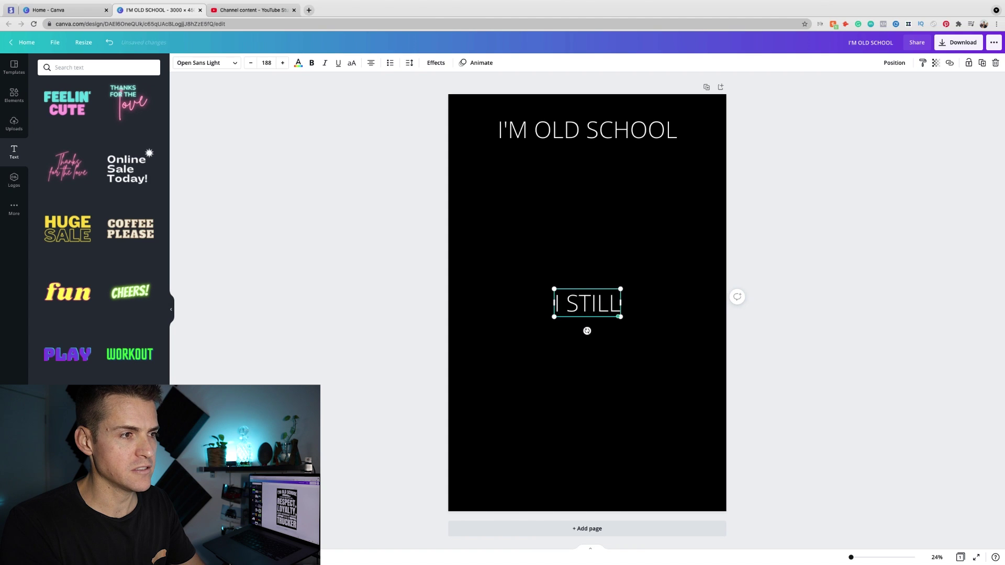
{"action": "type", "text": " BELIEVE IN..."}
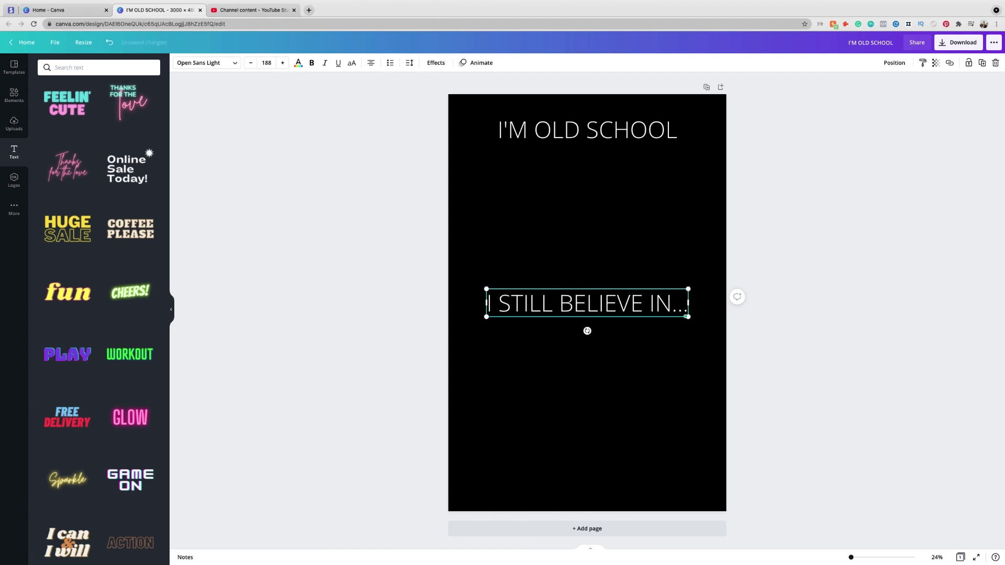
{"action": "left_click_drag", "start_coordinate": [586, 304], "coordinate": [589, 186]}
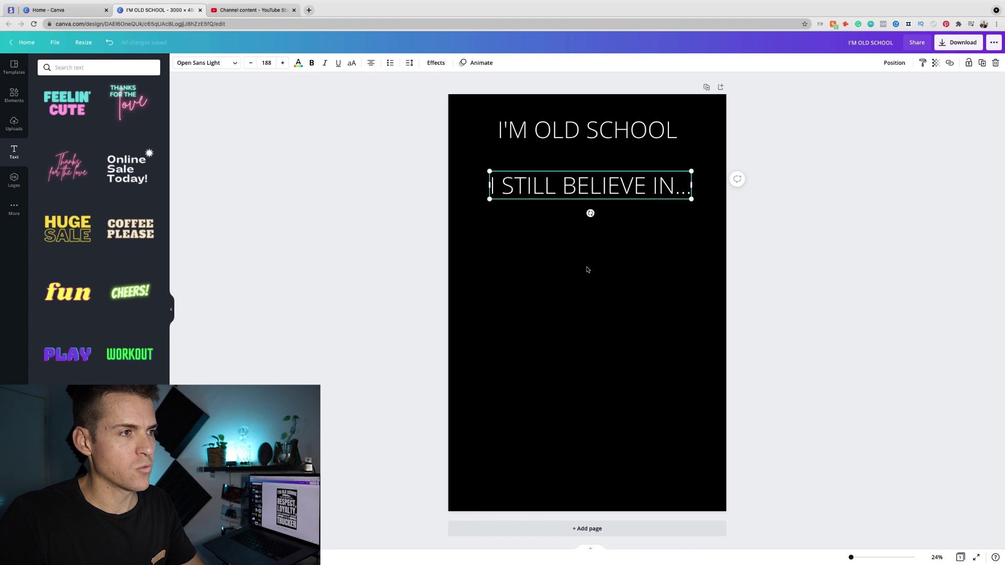
- Add a text line reading "RESPECT," and place it centred below "I STILL BELIEVE IN..."
{"action": "type", "text": "t"}
{"action": "type", "text": "RESPECT,"}
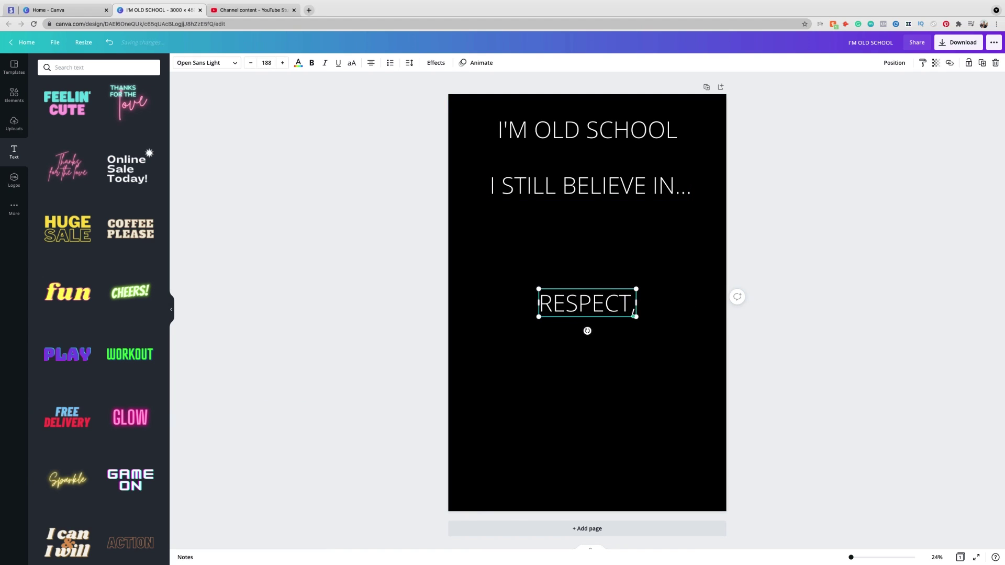
{"action": "left_click_drag", "start_coordinate": [614, 291], "coordinate": [614, 234]}
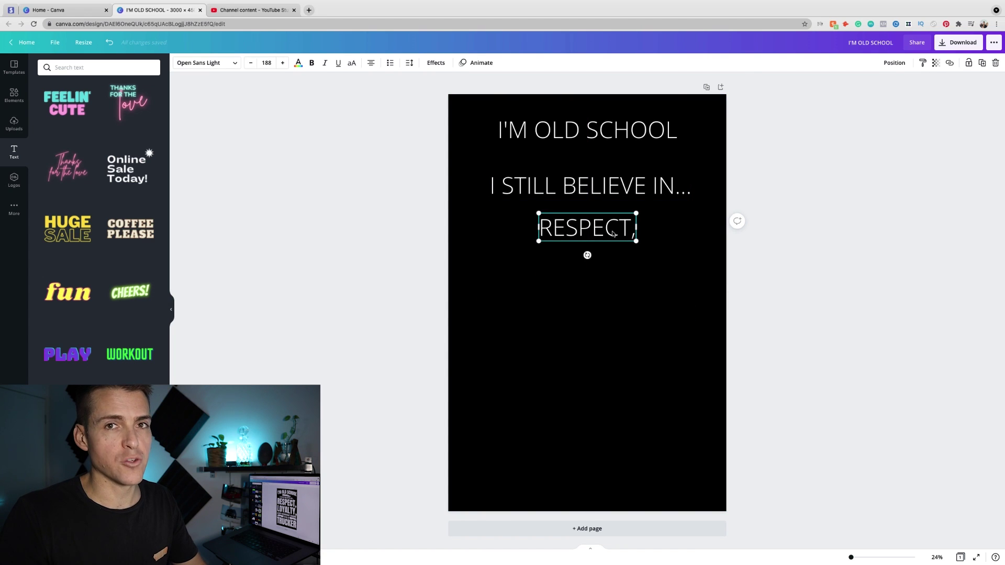
{"action": "left_click", "coordinate": [733, 298]}
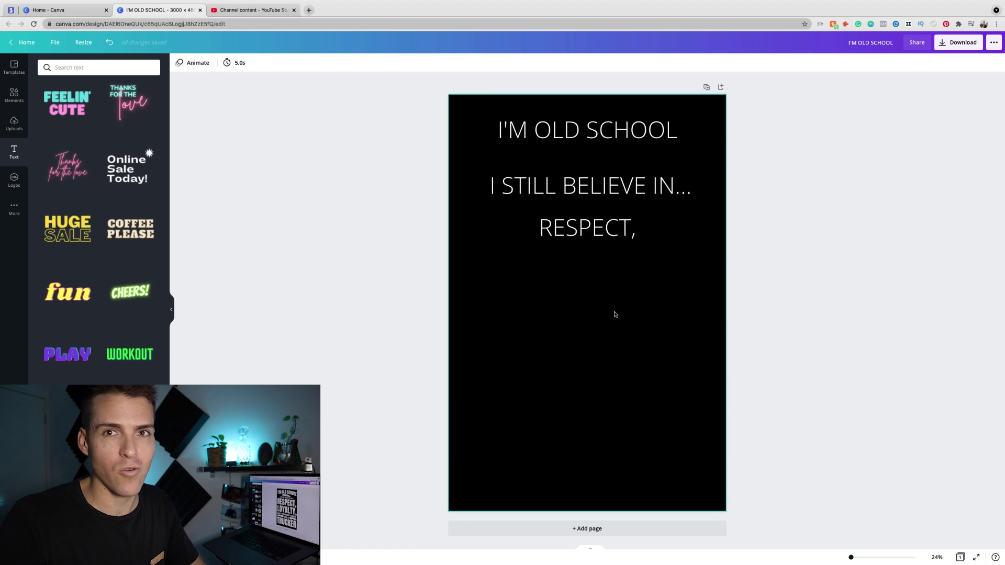
- Add separate text lines "LOYALTY," and "AND WORKIN' HARD" stacked beneath "RESPECT,"
{"action": "type", "text": "tLOYALTY,"}
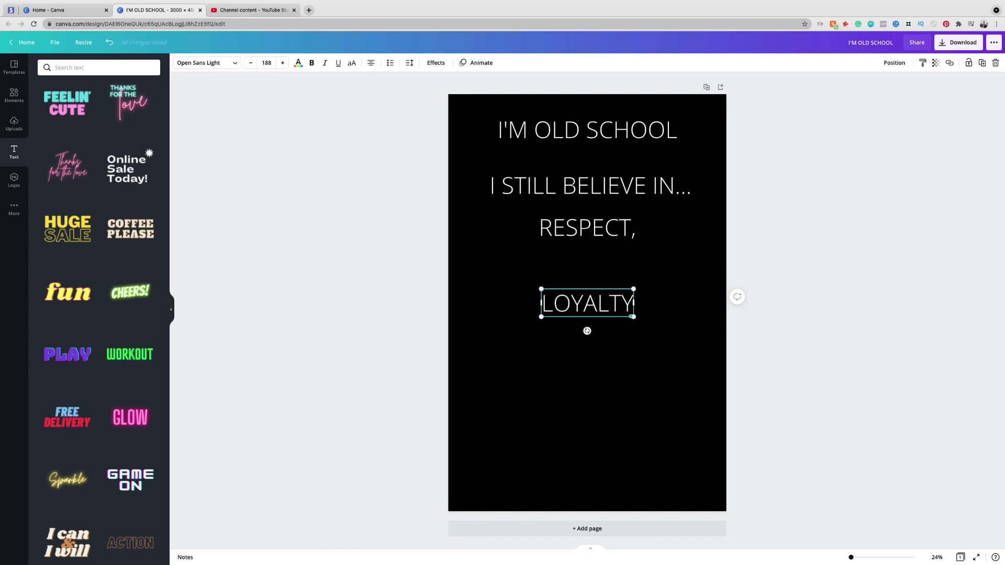
{"action": "key", "text": "Escape"}
{"action": "type", "text": "tAND WORKIN' HARD"}
{"action": "key", "text": "Escape"}
- Add separate text lines "I'M A" and "TRUCKER" and stack them beneath "AND WORKIN' HARD"
{"action": "type", "text": "tI'M A."}
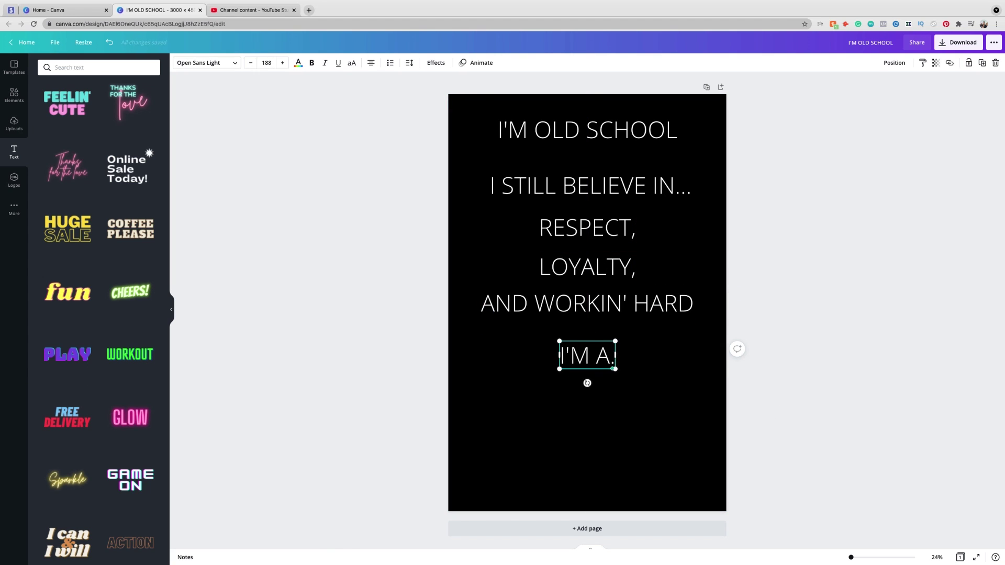
{"action": "key", "text": "Escape"}
{"action": "type", "text": "tTRUCKER"}
{"action": "left_click", "coordinate": [709, 465]}
{"action": "left_click_drag", "start_coordinate": [614, 441], "coordinate": [626, 394]}
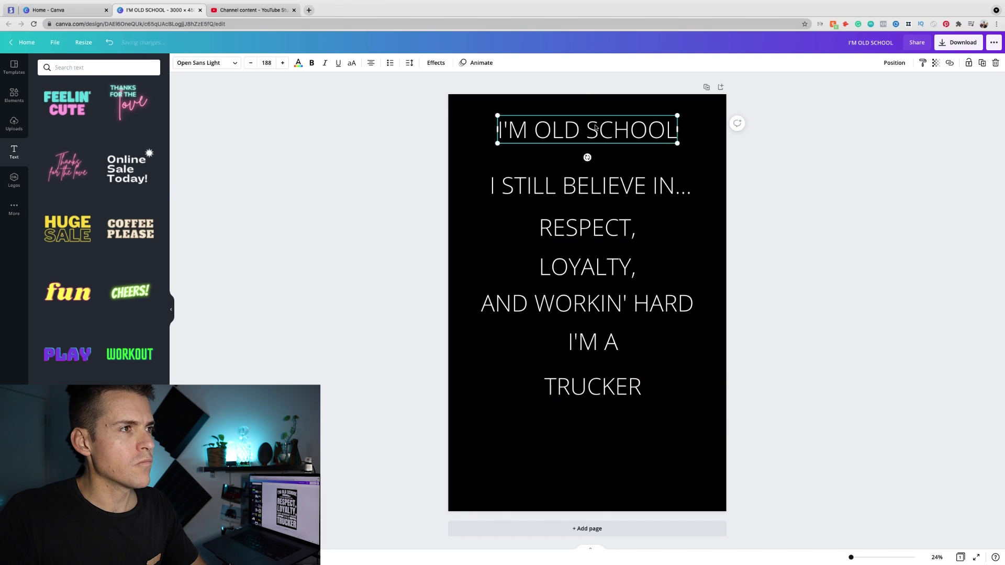
- Change the font of the "I'M OLD SCHOOL" line to Anton
{"action": "left_click", "coordinate": [584, 136]}
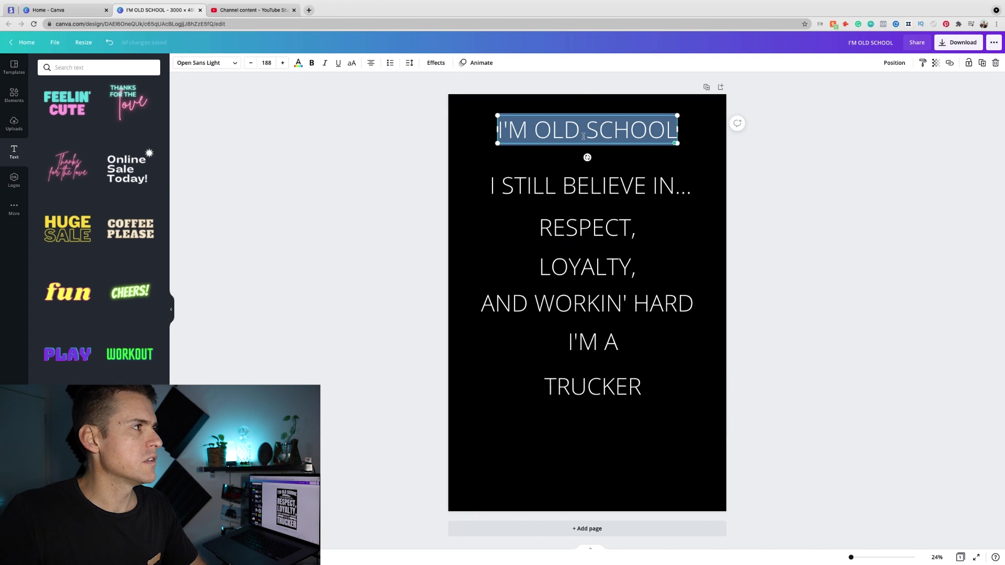
{"action": "left_click", "coordinate": [230, 66]}
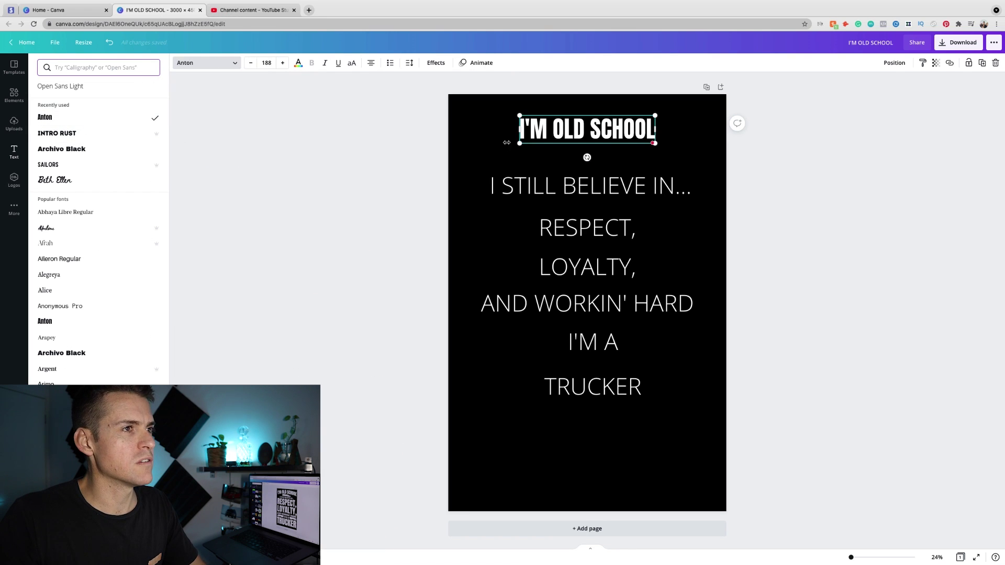
{"action": "left_click", "coordinate": [521, 147]}
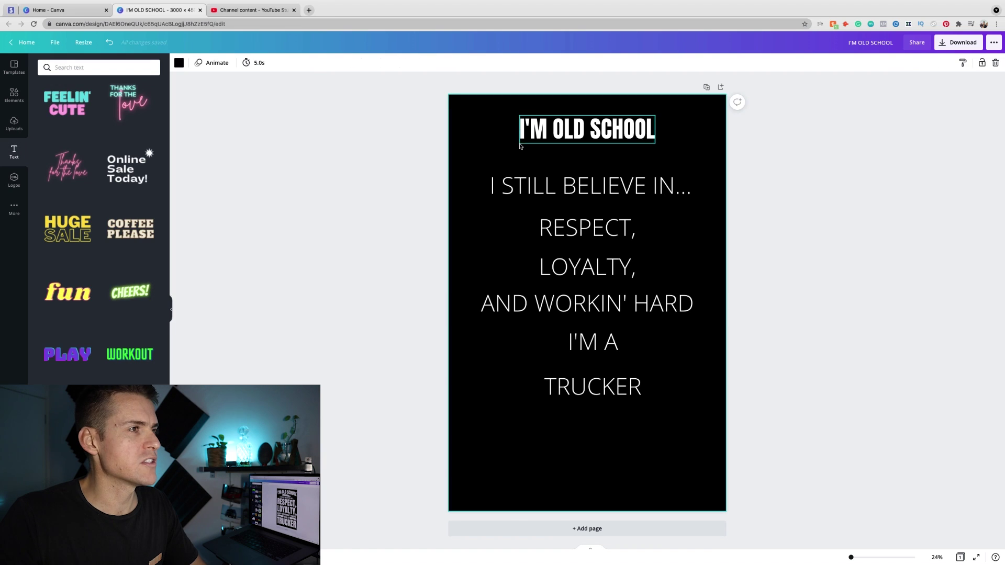
- Enlarge the "I'M OLD SCHOOL" line to font size 333 so it spans nearly the page width, centred at the top
{"action": "left_click", "coordinate": [529, 140]}
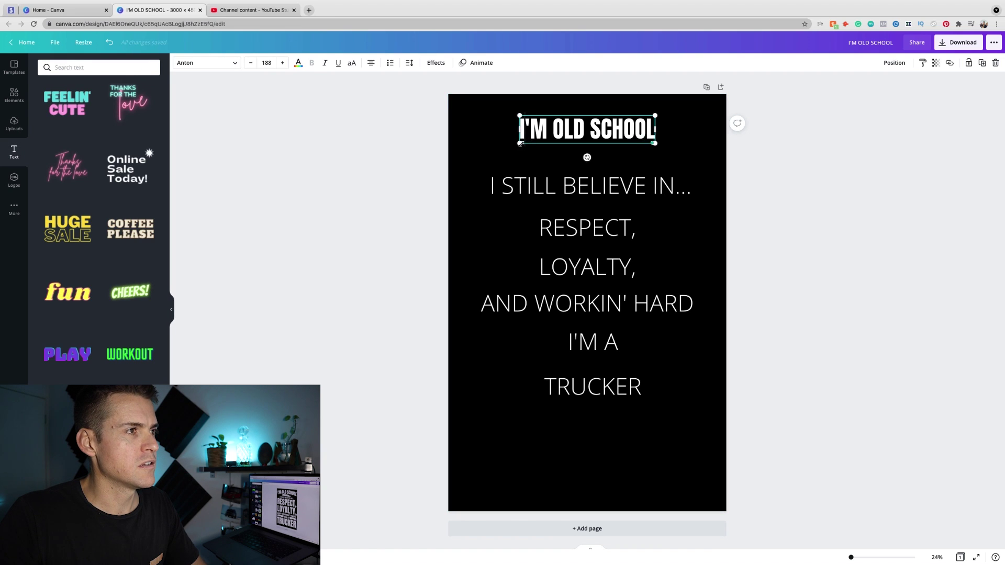
{"action": "left_click_drag", "start_coordinate": [520, 143], "coordinate": [465, 164]}
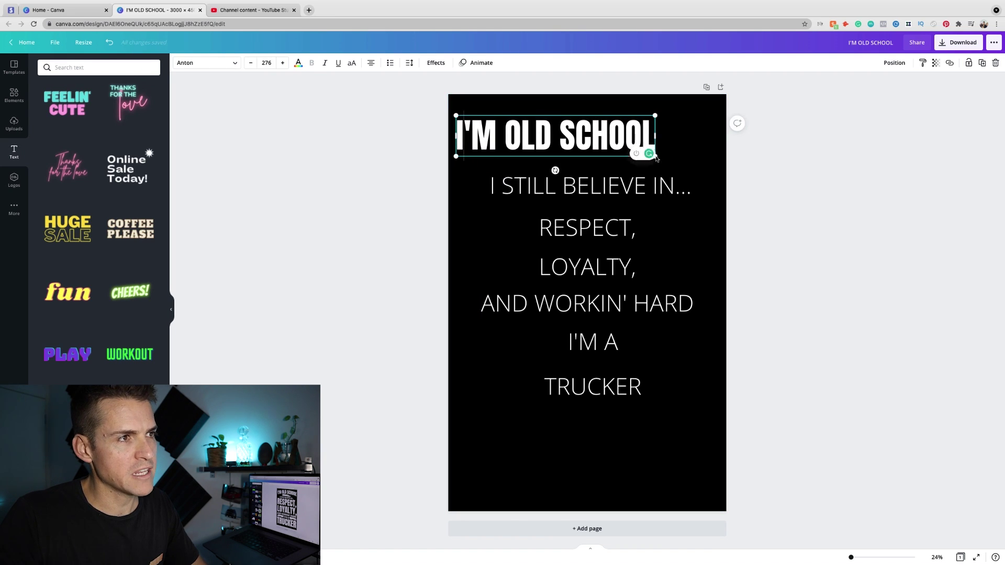
{"action": "left_click_drag", "start_coordinate": [655, 115], "coordinate": [716, 99]}
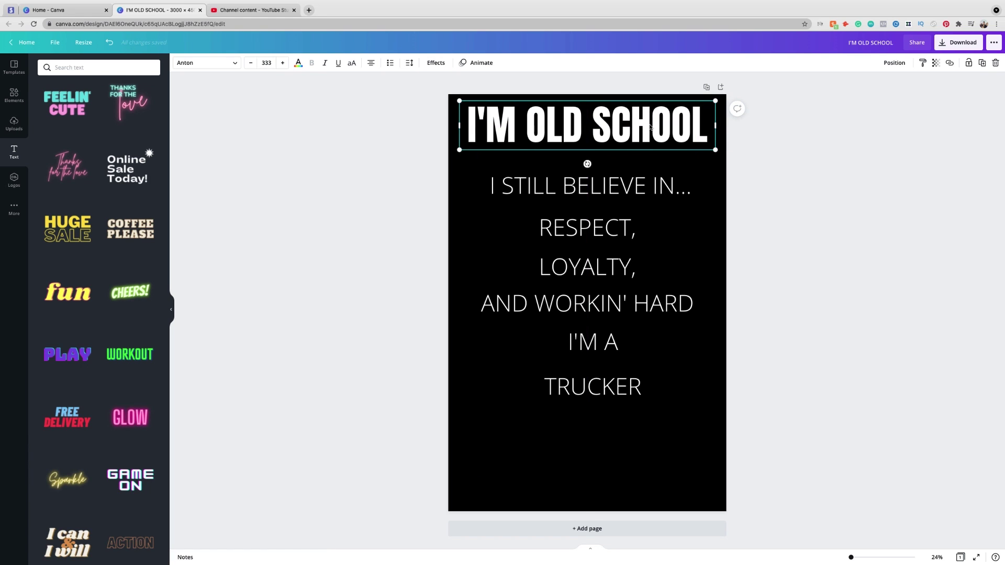
{"action": "left_click_drag", "start_coordinate": [614, 130], "coordinate": [614, 132]}
- Apply the Curve effect to the "I'M OLD SCHOOL" line and reduce the curve amount to a gentle upward arch
{"action": "left_click", "coordinate": [430, 64]}
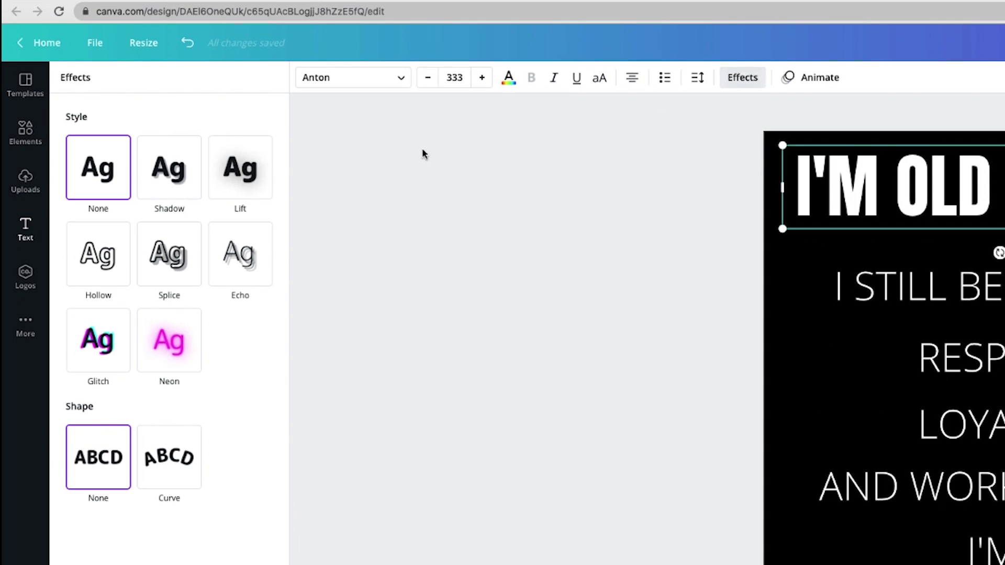
{"action": "left_click", "coordinate": [197, 456]}
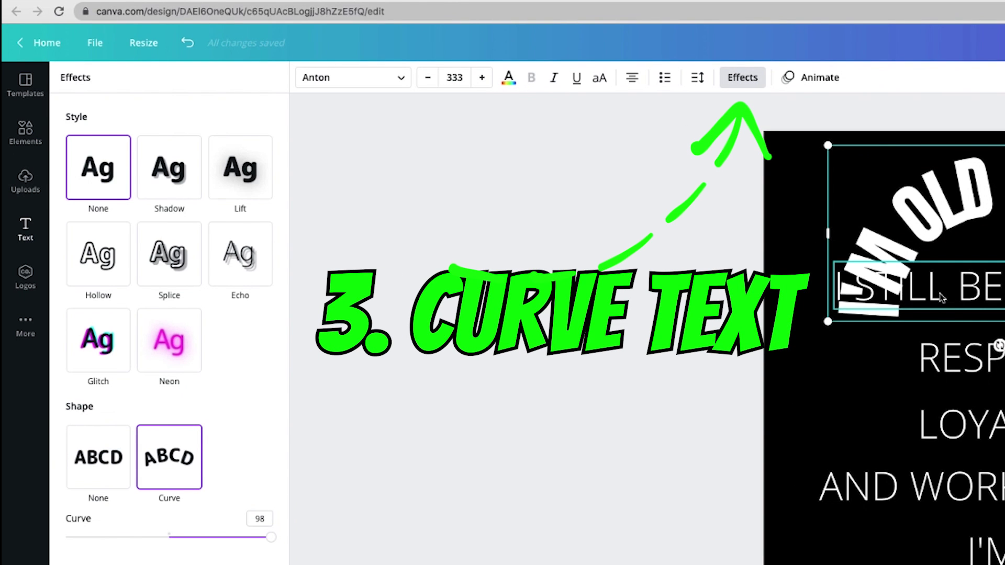
{"action": "left_click_drag", "start_coordinate": [271, 537], "coordinate": [188, 539]}
{"action": "left_click", "coordinate": [316, 390]}
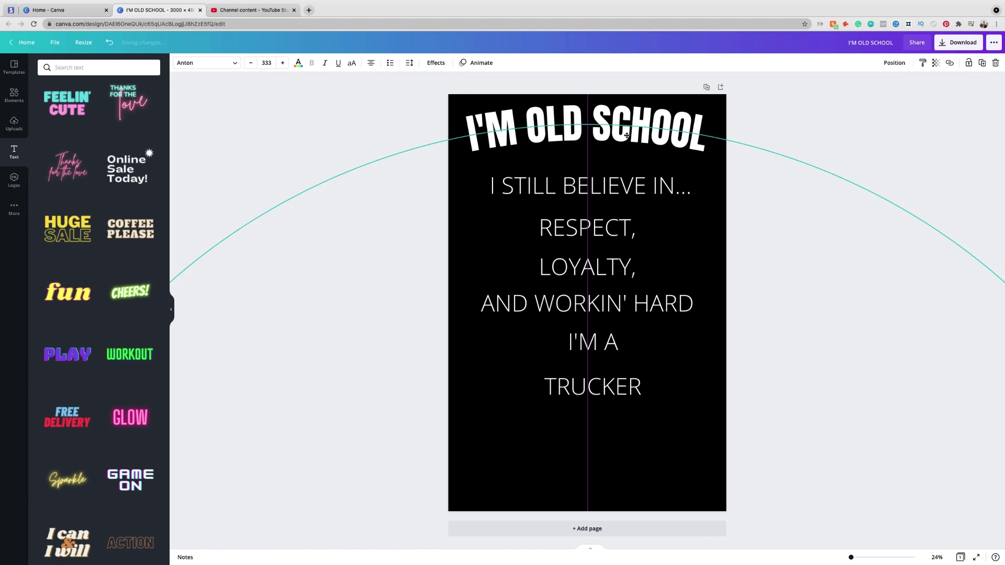
- Change the font of the "I STILL BELIEVE IN..." line to Intro Rust
{"action": "left_click", "coordinate": [922, 288]}
{"action": "left_click", "coordinate": [353, 78]}
{"action": "left_click", "coordinate": [131, 198]}
{"action": "left_click", "coordinate": [812, 269]}
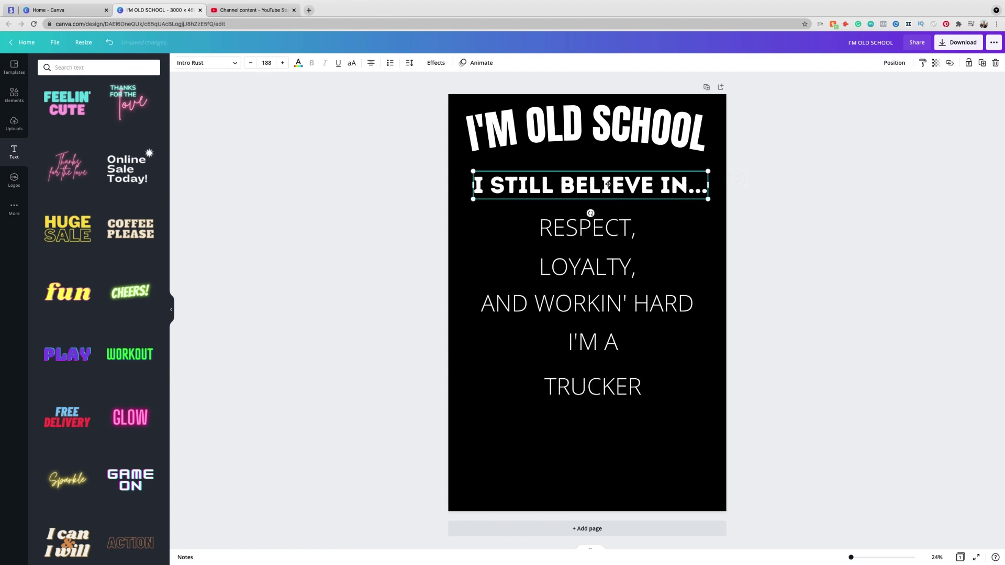
- Set "RESPECT," in Anton, enlarge it to font size 578, and select all the text lines beneath it together
{"action": "left_click", "coordinate": [586, 229]}
{"action": "left_click", "coordinate": [206, 62]}
{"action": "left_click", "coordinate": [45, 86]}
{"action": "left_click_drag", "start_coordinate": [625, 242], "coordinate": [706, 309]}
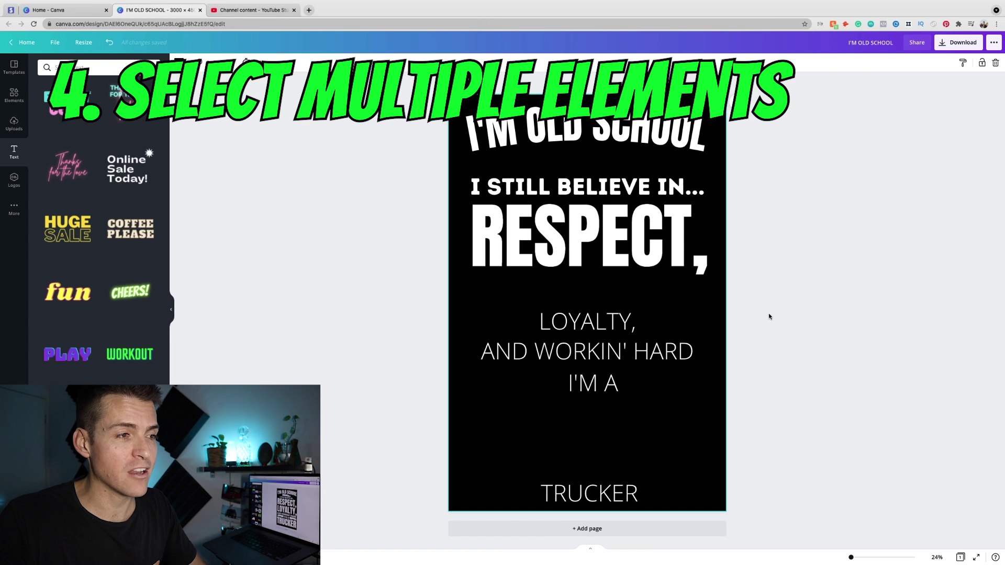
{"action": "left_click_drag", "start_coordinate": [768, 300], "coordinate": [361, 524]}
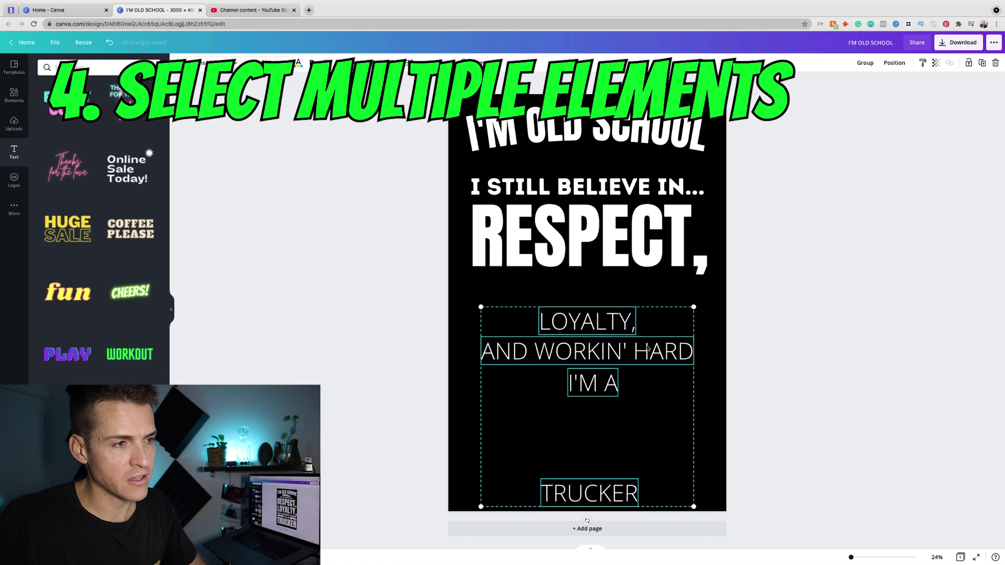
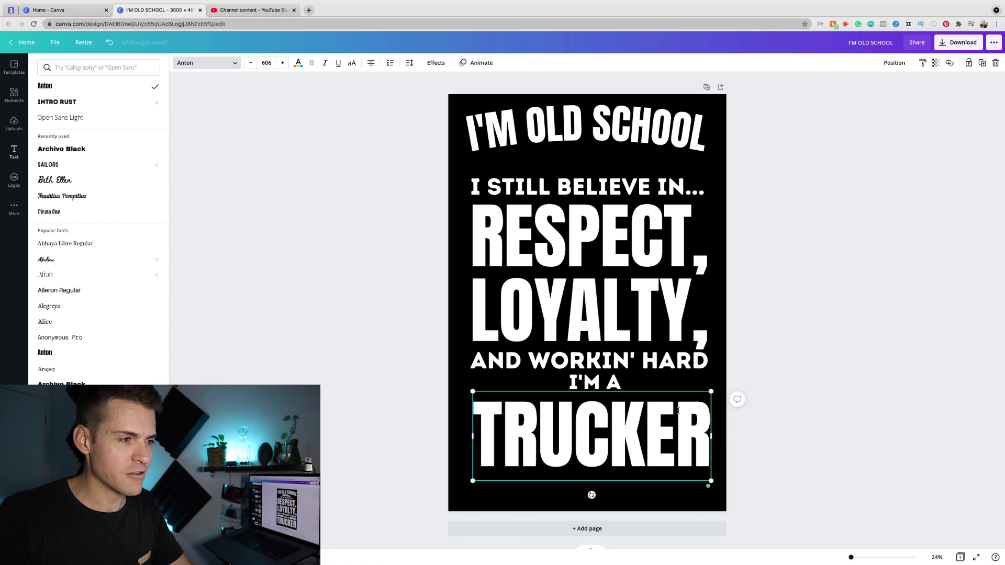
- Enlarge "TRUCKER" to span nearly the page width and move it down to the page's lower edge
{"action": "left_click_drag", "start_coordinate": [473, 480], "coordinate": [459, 486]}
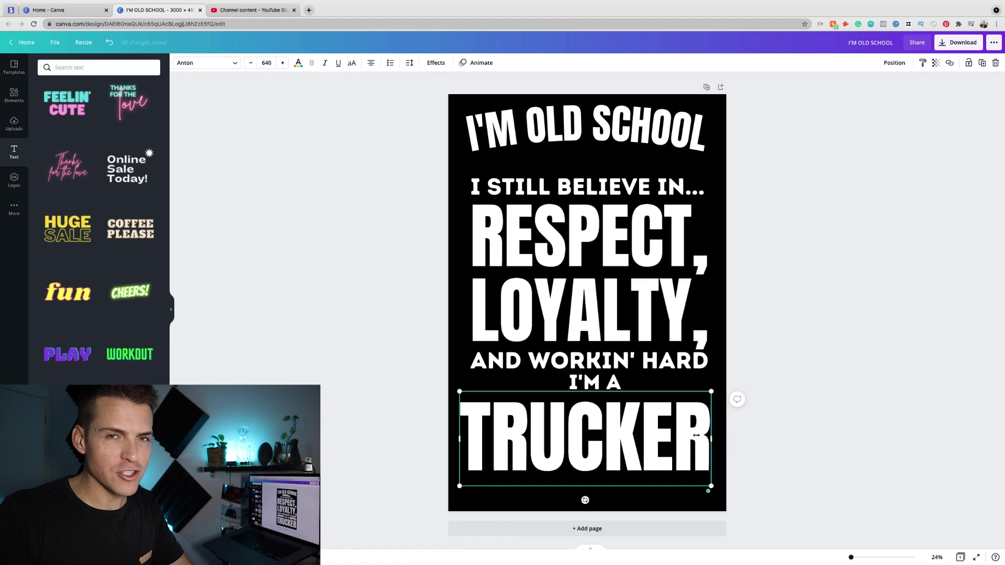
{"action": "left_click", "coordinate": [766, 453]}
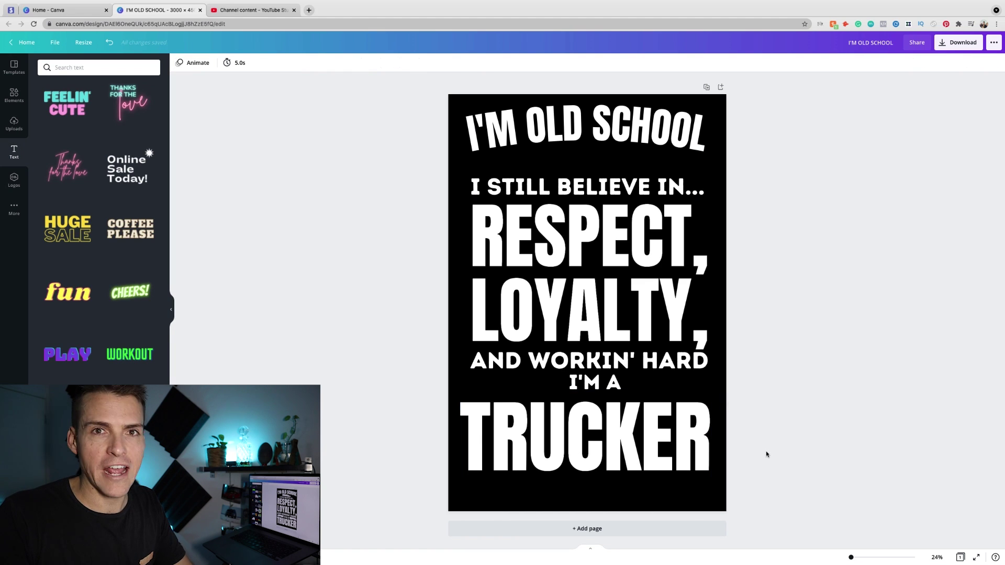
{"action": "left_click_drag", "start_coordinate": [689, 451], "coordinate": [688, 469]}
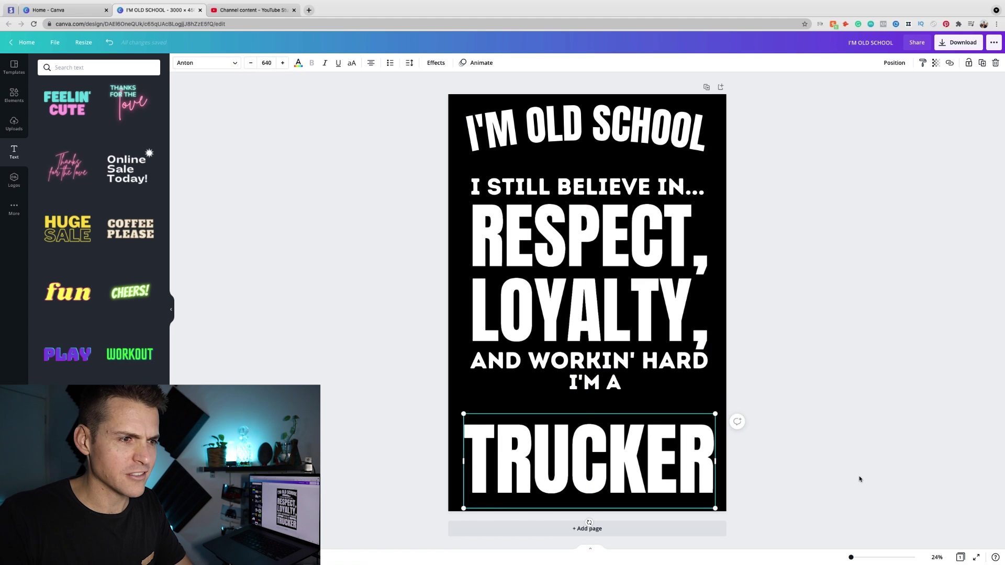
{"action": "left_click_drag", "start_coordinate": [459, 413], "coordinate": [452, 407]}
{"action": "left_click", "coordinate": [749, 443]}
- Move "I'M A" and "AND WORKIN' HARD" down so they stack directly above "TRUCKER"
{"action": "left_click_drag", "start_coordinate": [609, 393], "coordinate": [604, 413]}
{"action": "left_click_drag", "start_coordinate": [603, 362], "coordinate": [604, 385]}
{"action": "left_click", "coordinate": [599, 413]}
{"action": "left_click", "coordinate": [776, 414]}
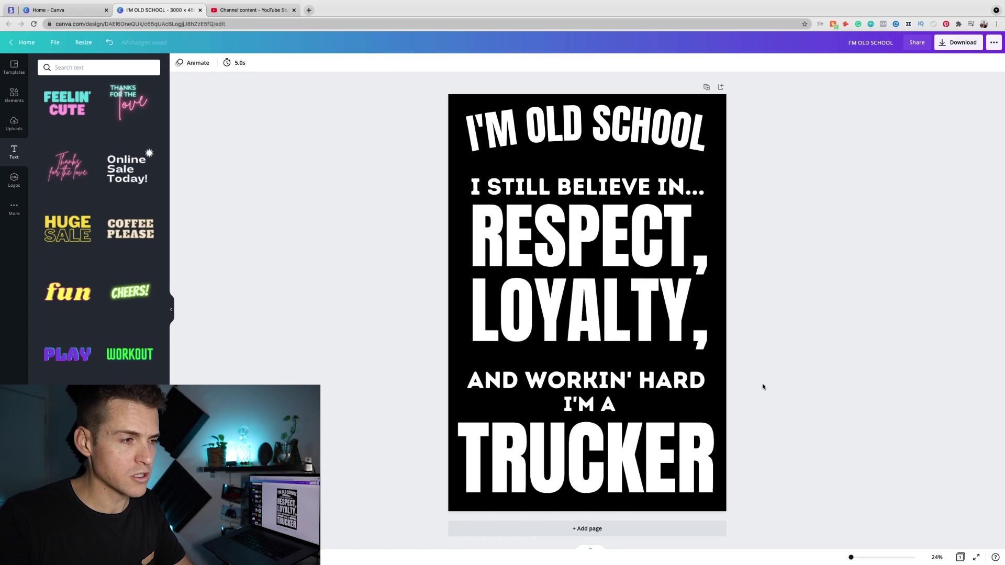
- Move "LOYALTY," down above "AND WORKIN' HARD" and enlarge it to match the width of "TRUCKER"
{"action": "left_click_drag", "start_coordinate": [648, 303], "coordinate": [646, 319]}
{"action": "left_click_drag", "start_coordinate": [467, 286], "coordinate": [457, 283]}
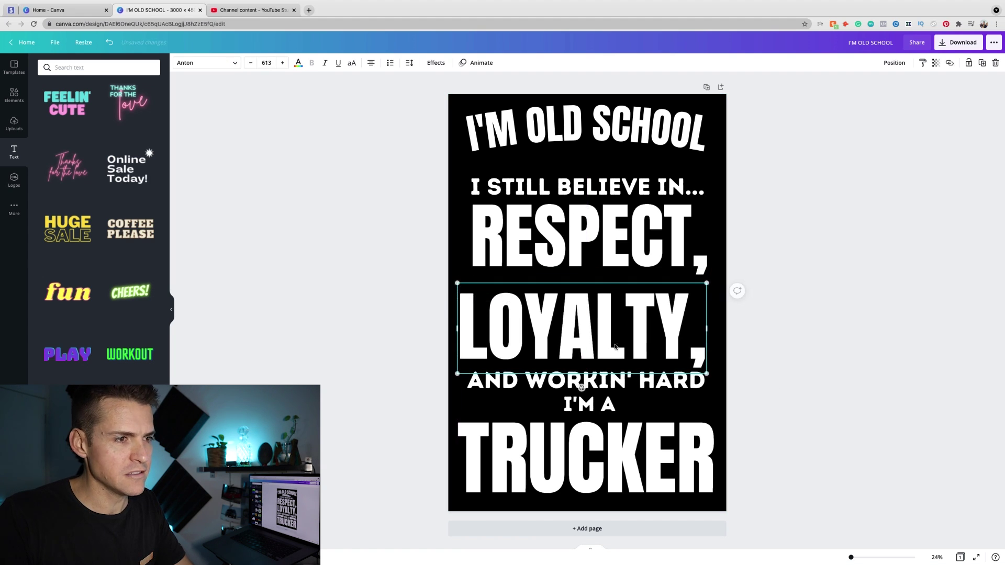
{"action": "left_click_drag", "start_coordinate": [710, 373], "coordinate": [715, 377]}
- Enlarge "RESPECT," to font size 625 to match the width of "LOYALTY," and move it down directly above that word
{"action": "left_click", "coordinate": [497, 260]}
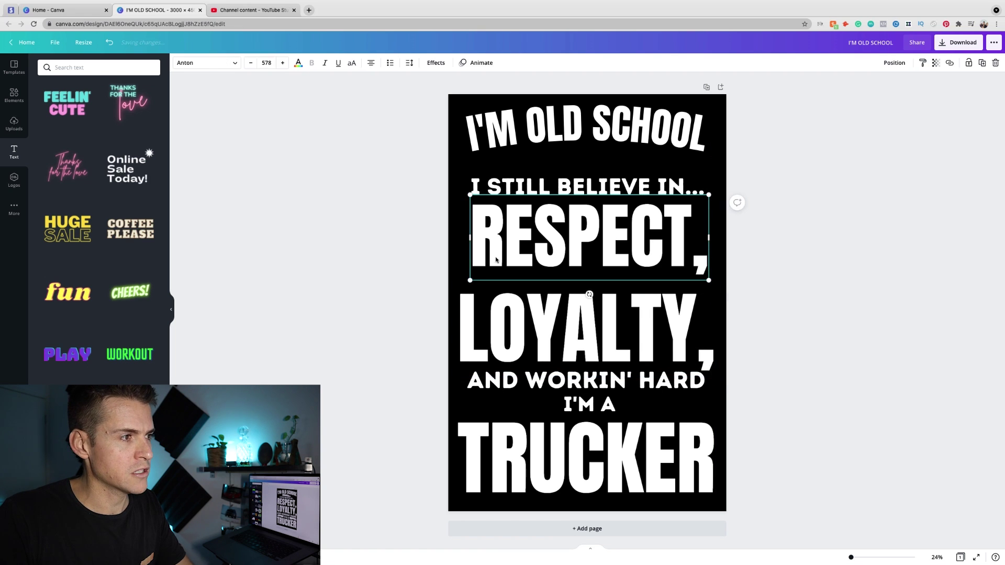
{"action": "left_click_drag", "start_coordinate": [469, 282], "coordinate": [457, 289]}
{"action": "left_click_drag", "start_coordinate": [708, 285], "coordinate": [715, 287]}
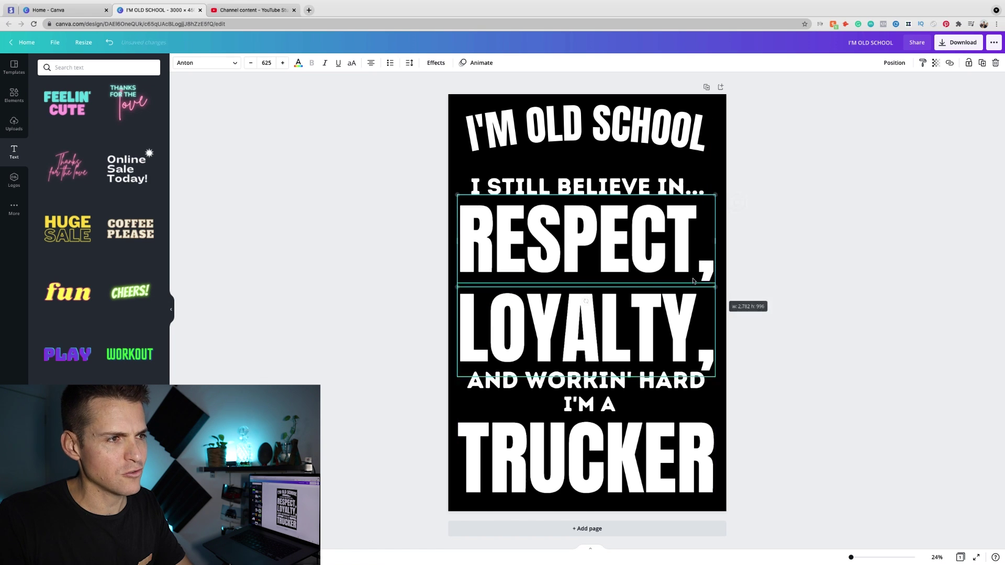
{"action": "left_click_drag", "start_coordinate": [649, 258], "coordinate": [649, 275]}
{"action": "left_click", "coordinate": [754, 213]}
- Move "I STILL BELIEVE IN..." down towards "RESPECT," and reduce it to font size 174
{"action": "left_click_drag", "start_coordinate": [668, 189], "coordinate": [669, 203]}
{"action": "key", "text": "Escape"}
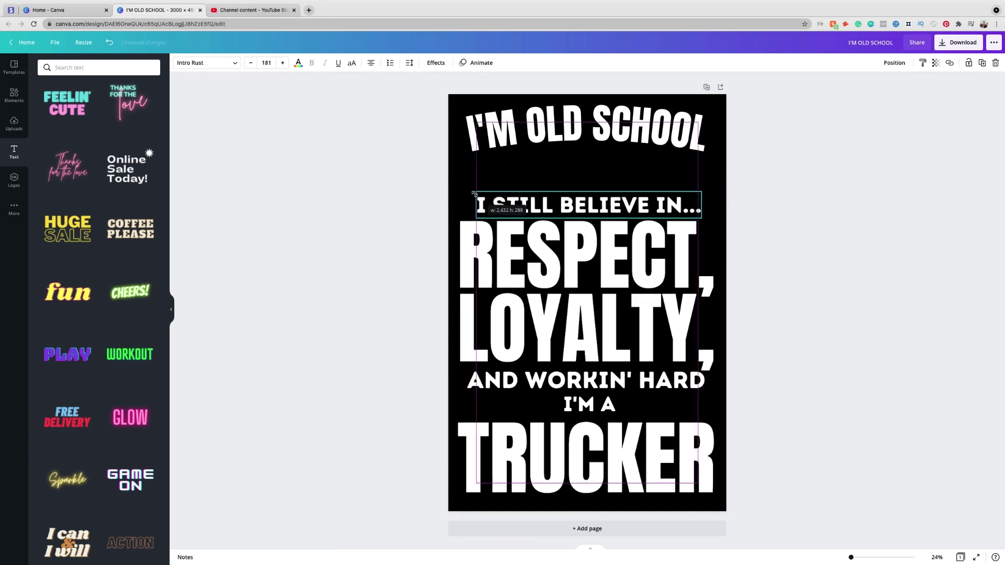
{"action": "left_click", "coordinate": [688, 214]}
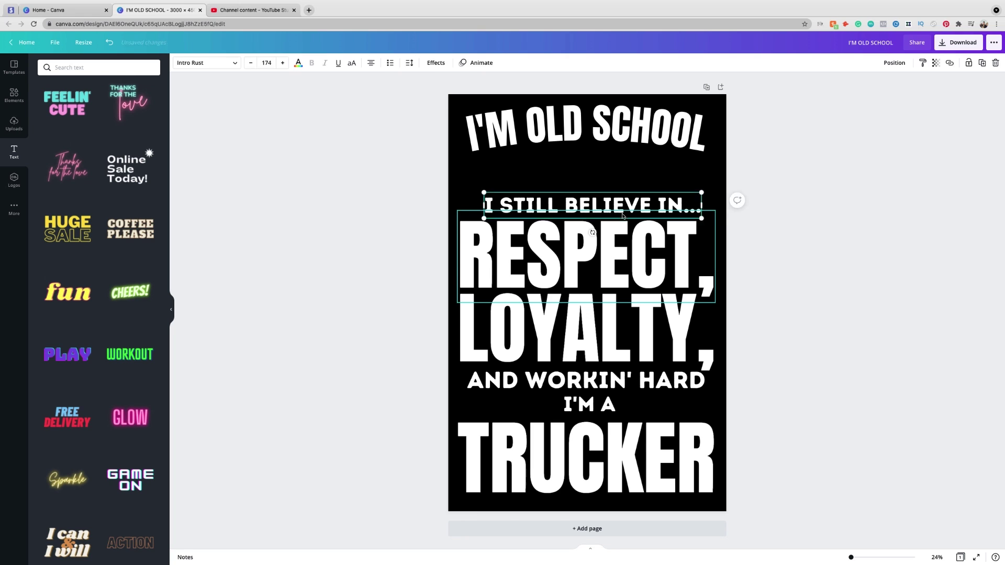
- Select "I STILL BELIEVE IN..." where it overlaps "RESPECT," and reposition it centred just above that word
{"action": "mouse_move", "coordinate": [627, 211]}
{"action": "left_mouse_down"}
{"action": "mouse_move", "coordinate": [648, 212]}
{"action": "mouse_move", "coordinate": [638, 218]}
{"action": "left_mouse_up"}
{"action": "key", "text": "super+z"}
{"action": "key", "text": "super+z"}
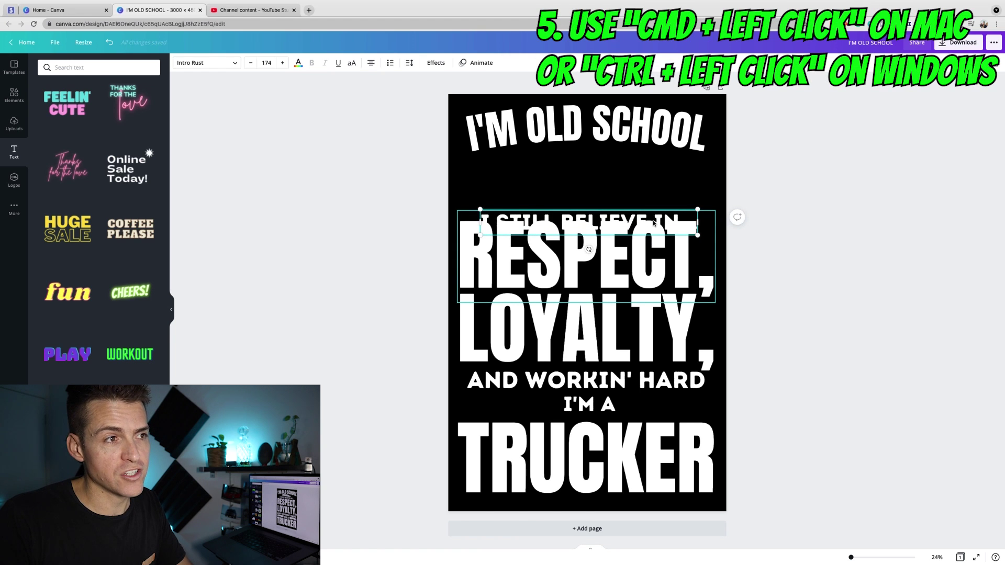
{"action": "left_click", "coordinate": [604, 220]}
{"action": "mouse_move", "coordinate": [604, 219]}
{"action": "left_mouse_down"}
{"action": "mouse_move", "coordinate": [603, 195]}
{"action": "mouse_move", "coordinate": [602, 204]}
{"action": "left_mouse_up"}
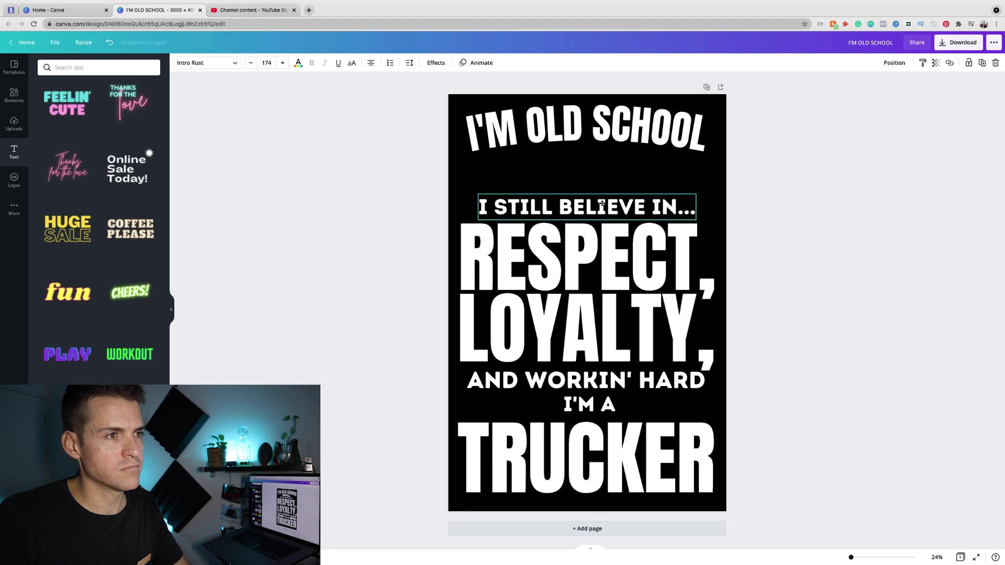
{"action": "left_click_drag", "start_coordinate": [602, 204], "coordinate": [603, 206]}
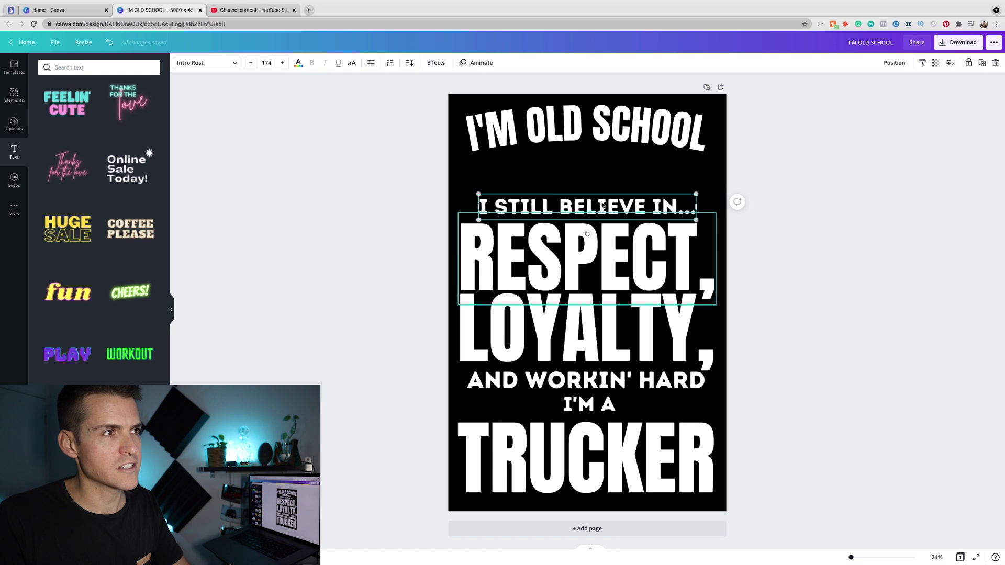
{"action": "left_click", "coordinate": [556, 191]}
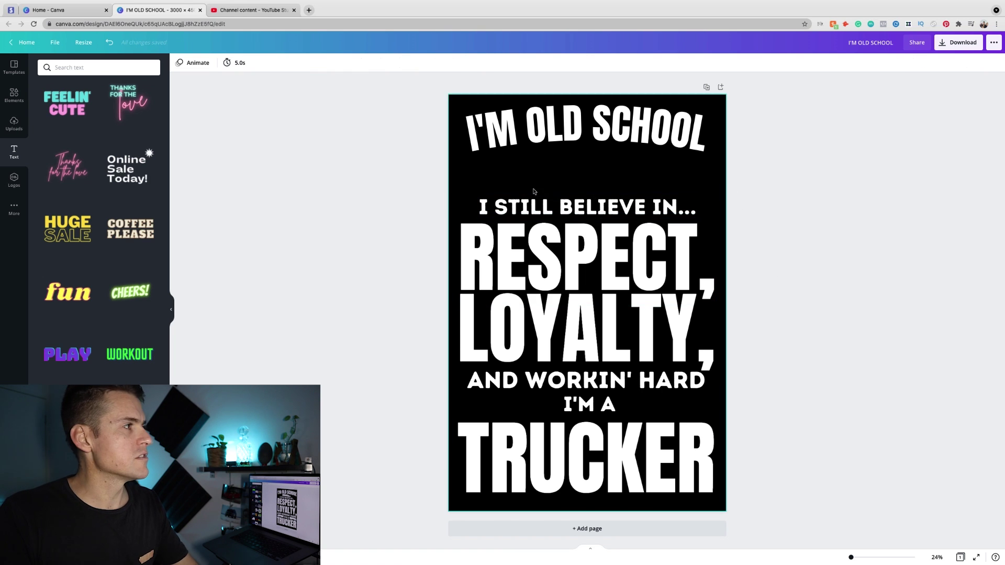
- Search the design elements for "truck"
{"action": "left_click", "coordinate": [15, 94]}
{"action": "left_click", "coordinate": [86, 68]}
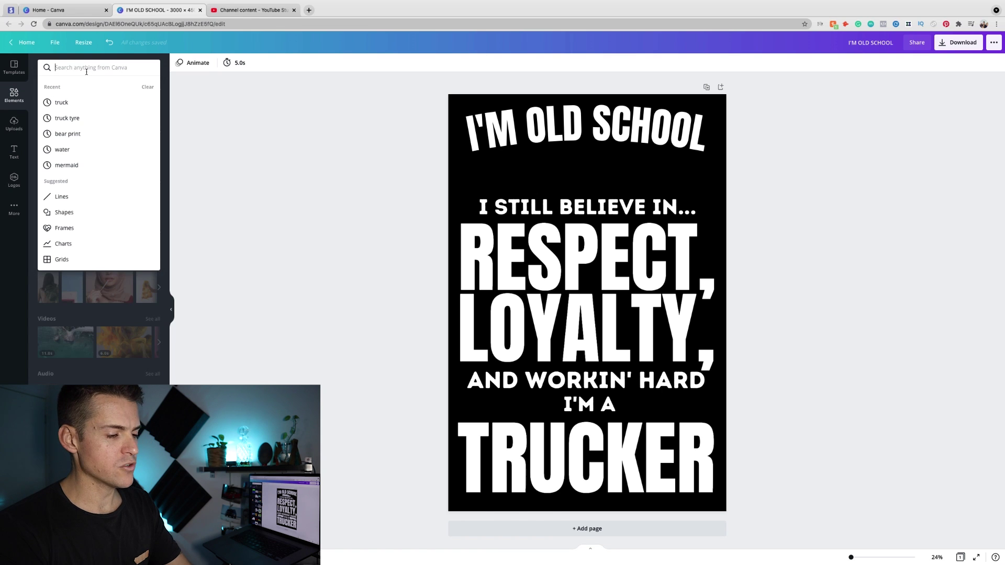
{"action": "type", "text": "truc"}
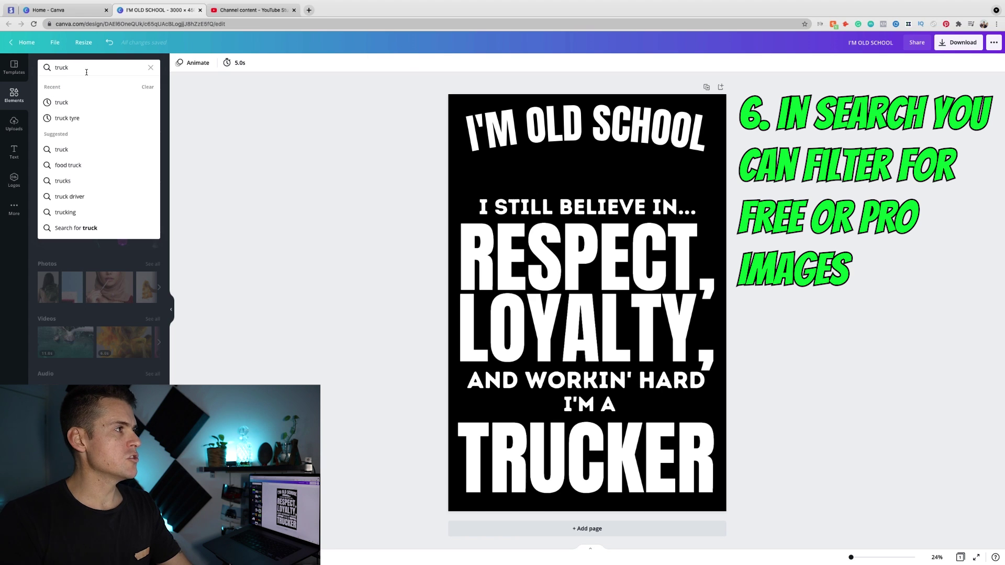
{"action": "type", "text": "k"}
{"action": "key", "text": "Return"}
- Try the Free price filter on the truck results, browse them, and remove the filter
{"action": "left_click", "coordinate": [151, 68]}
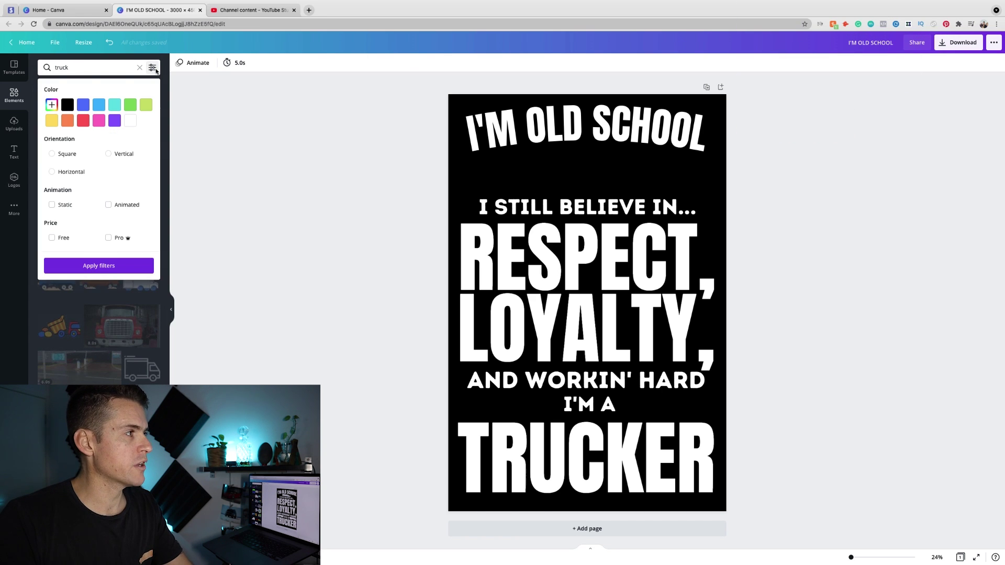
{"action": "left_click", "coordinate": [52, 237]}
{"action": "left_click", "coordinate": [84, 266]}
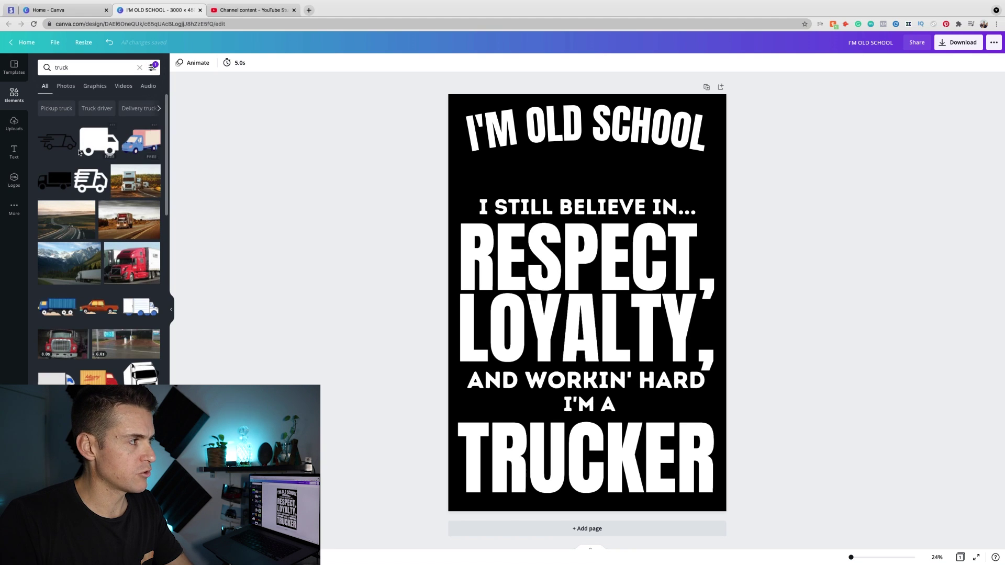
{"action": "scroll", "coordinate": [105, 209], "scroll_direction": "down", "scroll_amount": 5}
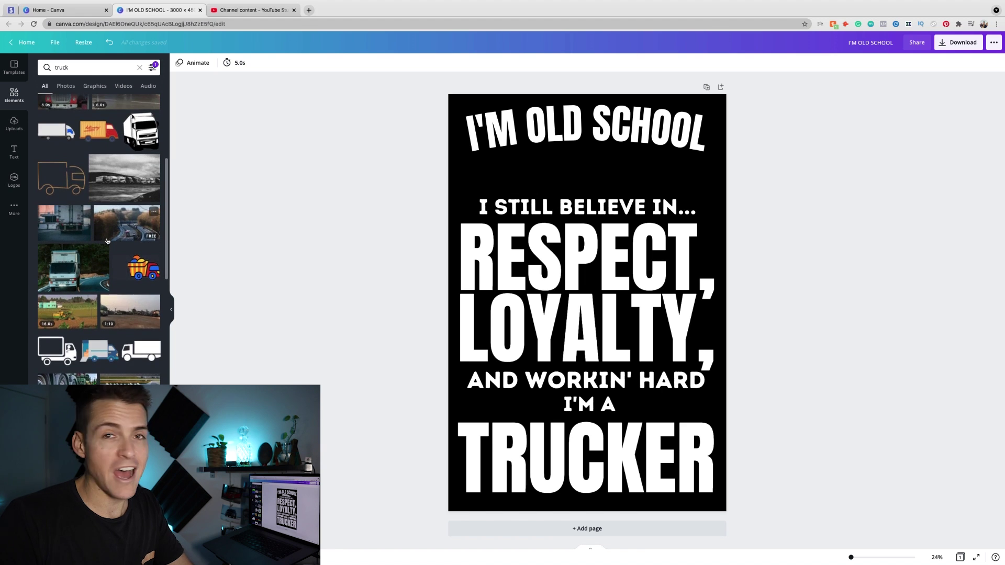
{"action": "scroll", "coordinate": [107, 241], "scroll_direction": "up", "scroll_amount": 5}
{"action": "left_click", "coordinate": [153, 67]}
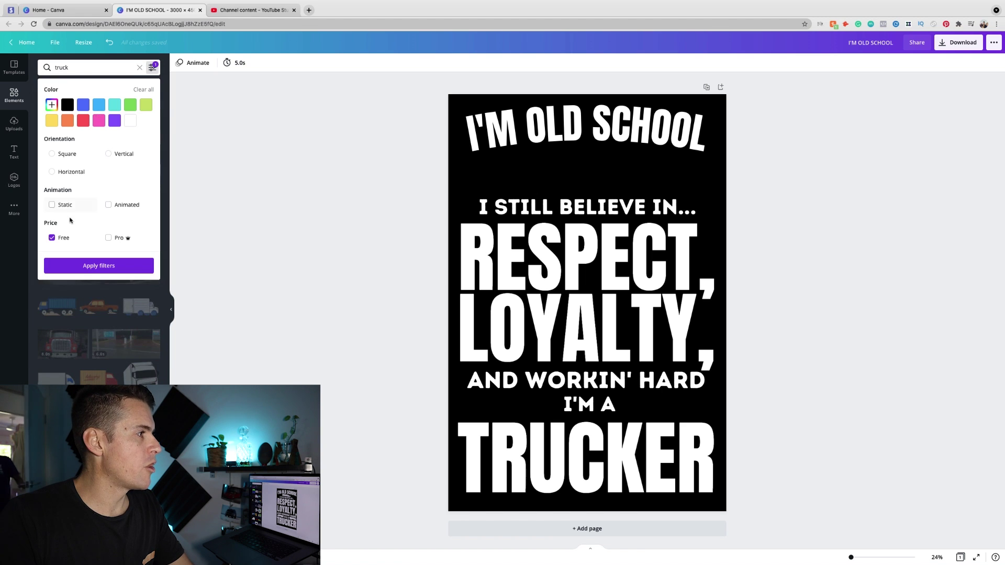
{"action": "left_click", "coordinate": [99, 266]}
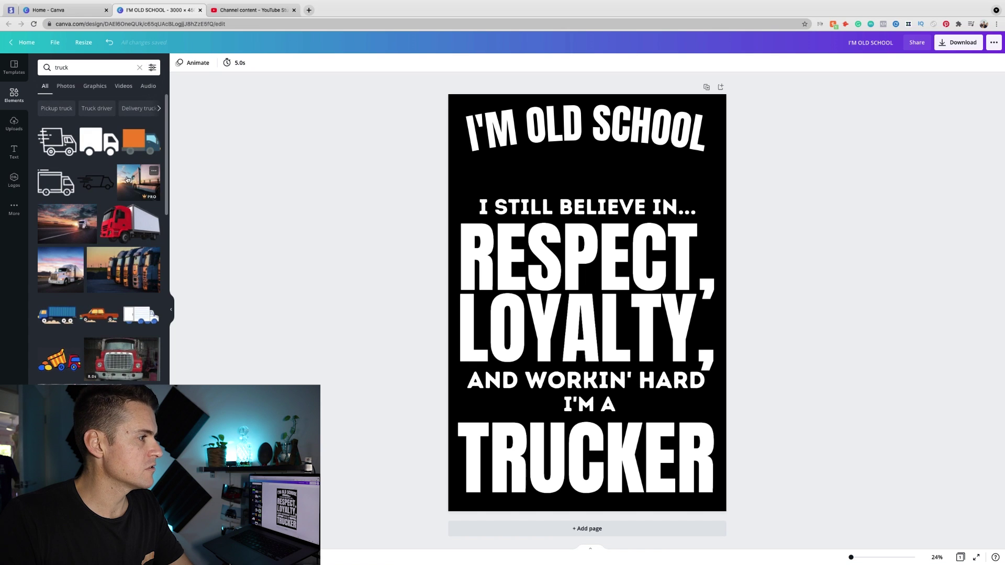
- Limit the truck results to graphics and place the white semi-truck with trailer centred beneath "I'M OLD SCHOOL"
{"action": "scroll", "coordinate": [84, 184], "scroll_direction": "down", "scroll_amount": 10}
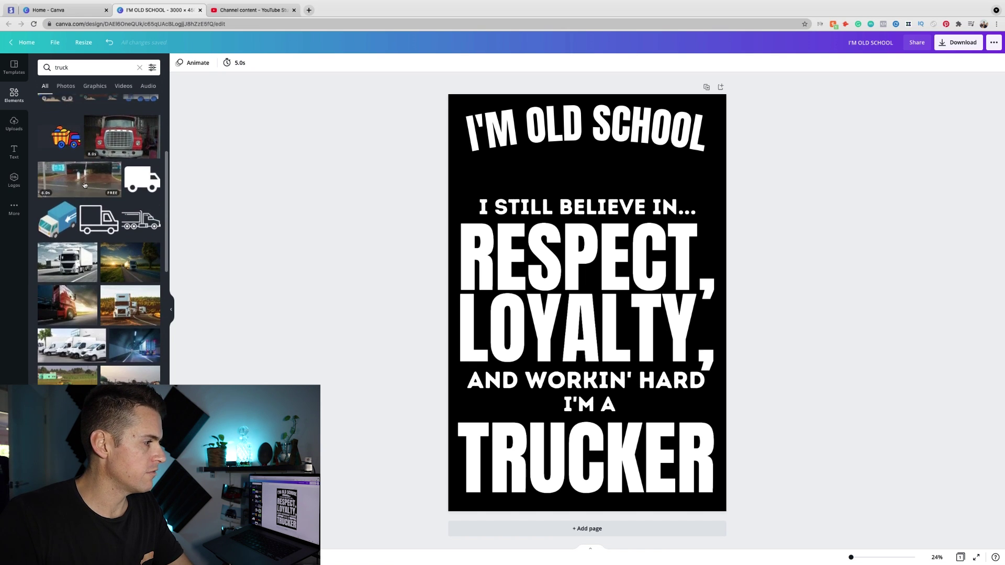
{"action": "left_click", "coordinate": [95, 86]}
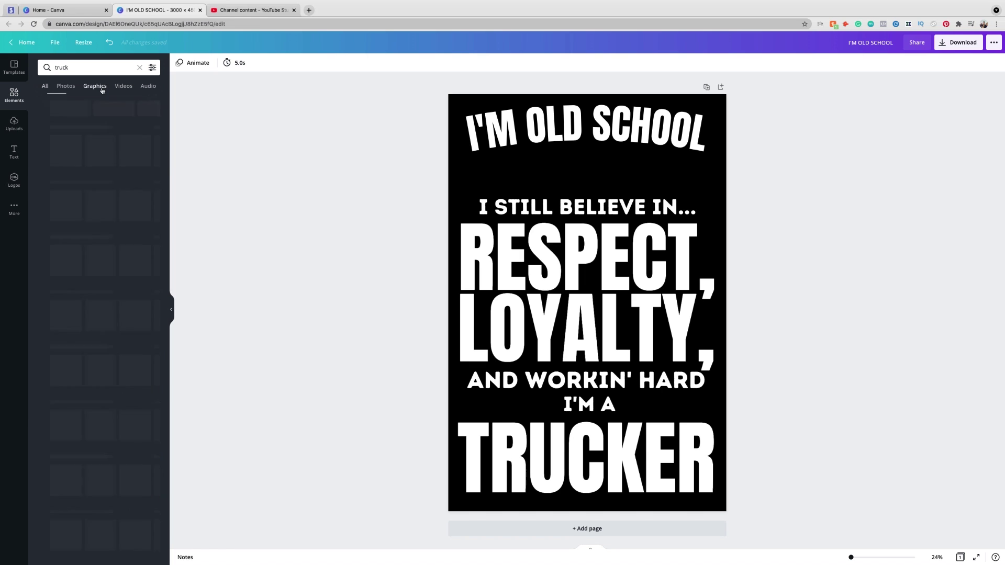
{"action": "scroll", "coordinate": [113, 194], "scroll_direction": "down", "scroll_amount": 4}
{"action": "left_click_drag", "start_coordinate": [99, 293], "coordinate": [587, 160]}
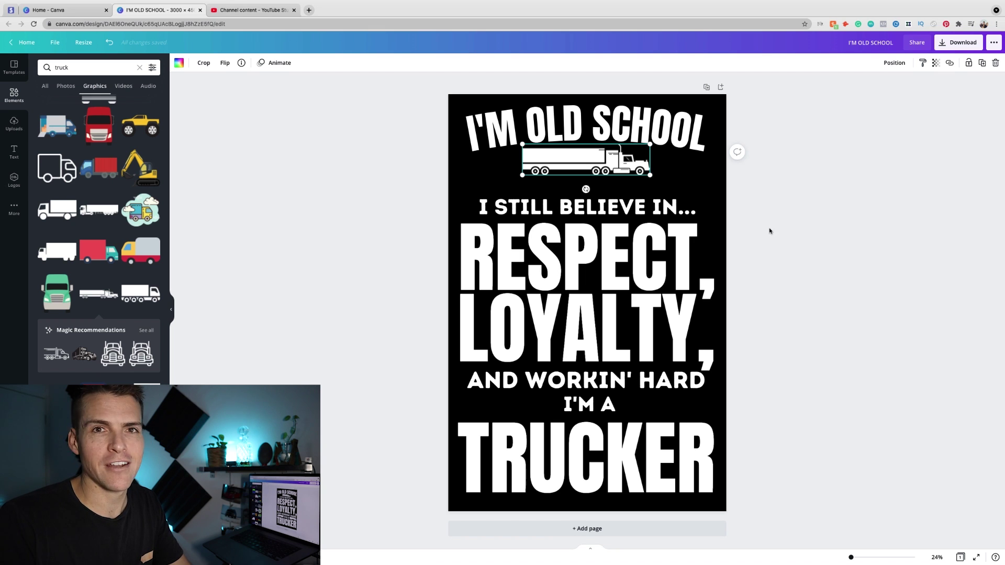
{"action": "left_click", "coordinate": [771, 231]}
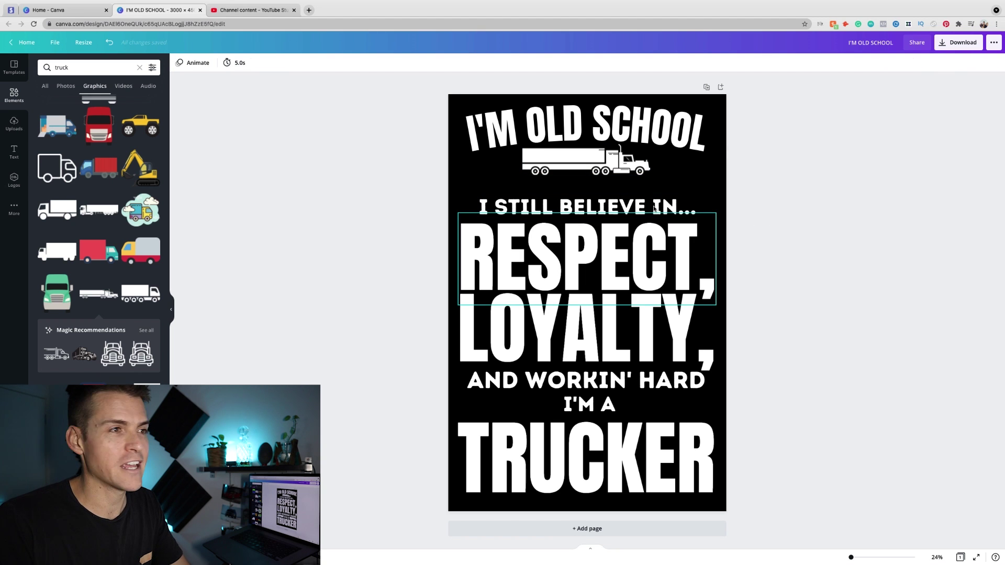
- Move all text lines from "I STILL BELIEVE IN..." to "TRUCKER" up together to sit close beneath the truck graphic
{"action": "left_click_drag", "start_coordinate": [766, 193], "coordinate": [453, 515]}
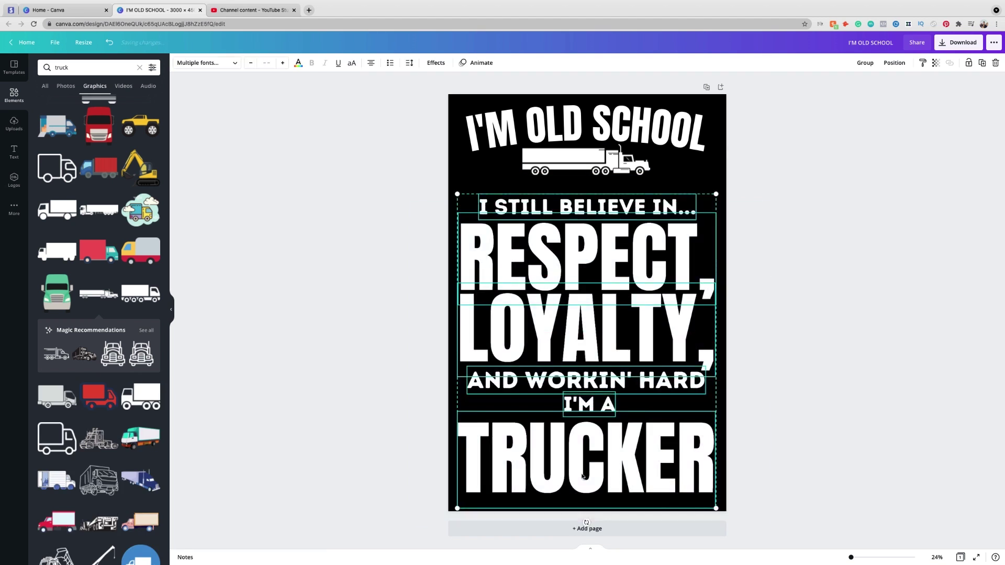
{"action": "left_click_drag", "start_coordinate": [587, 366], "coordinate": [586, 347]}
{"action": "left_click", "coordinate": [776, 464]}
- Browse further truck graphics and search the design elements for "wrench"
{"action": "scroll", "coordinate": [122, 205], "scroll_direction": "down", "scroll_amount": 2}
{"action": "scroll", "coordinate": [122, 204], "scroll_direction": "down", "scroll_amount": 7}
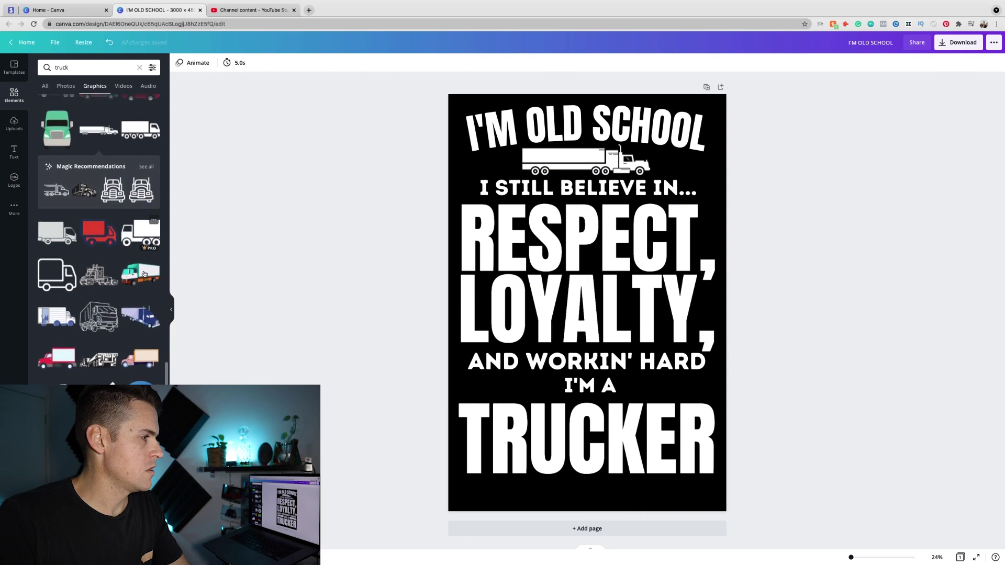
{"action": "scroll", "coordinate": [144, 272], "scroll_direction": "down", "scroll_amount": 7}
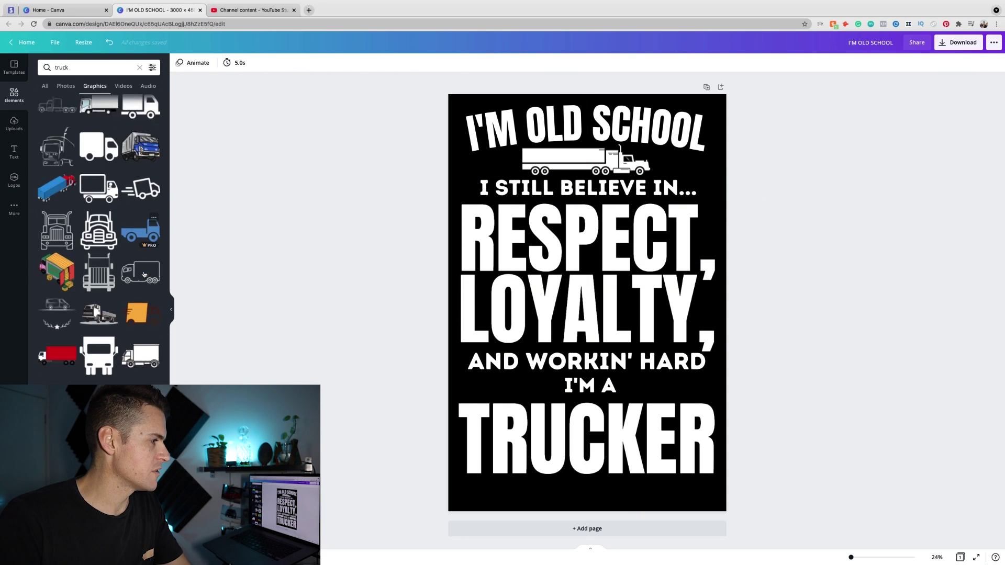
{"action": "double_click", "coordinate": [68, 67]}
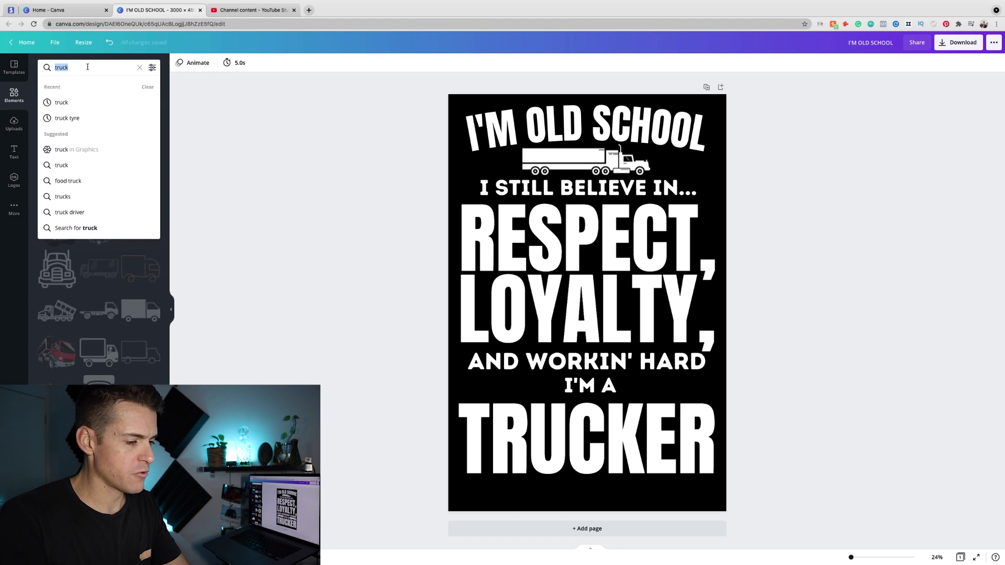
{"action": "type", "text": "wrench"}
{"action": "key", "text": "Return"}
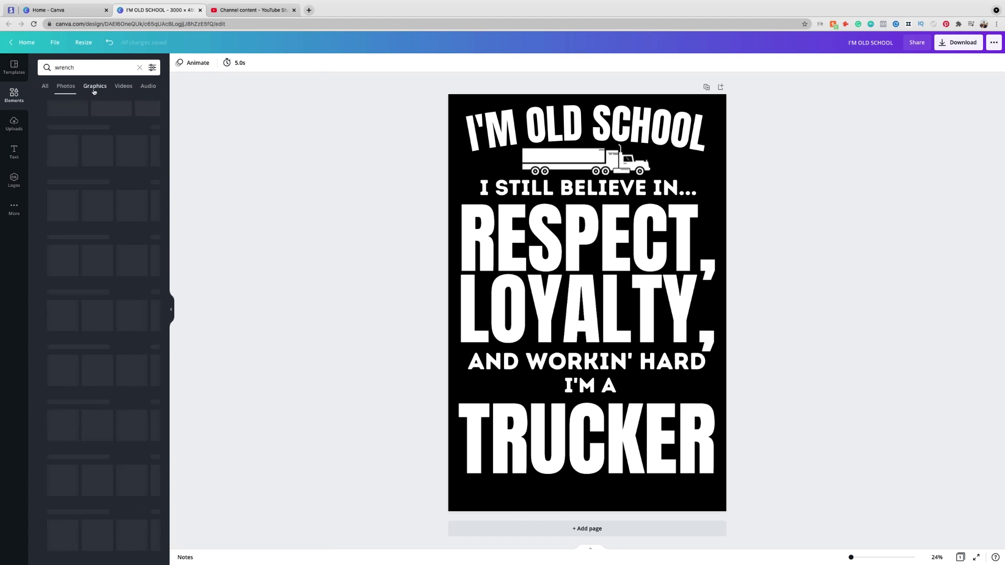
- Insert the slim upright double-ended wrench graphic in white, shrink it and rotate it to lie horizontally
{"action": "left_click", "coordinate": [59, 226]}
{"action": "left_click", "coordinate": [178, 63]}
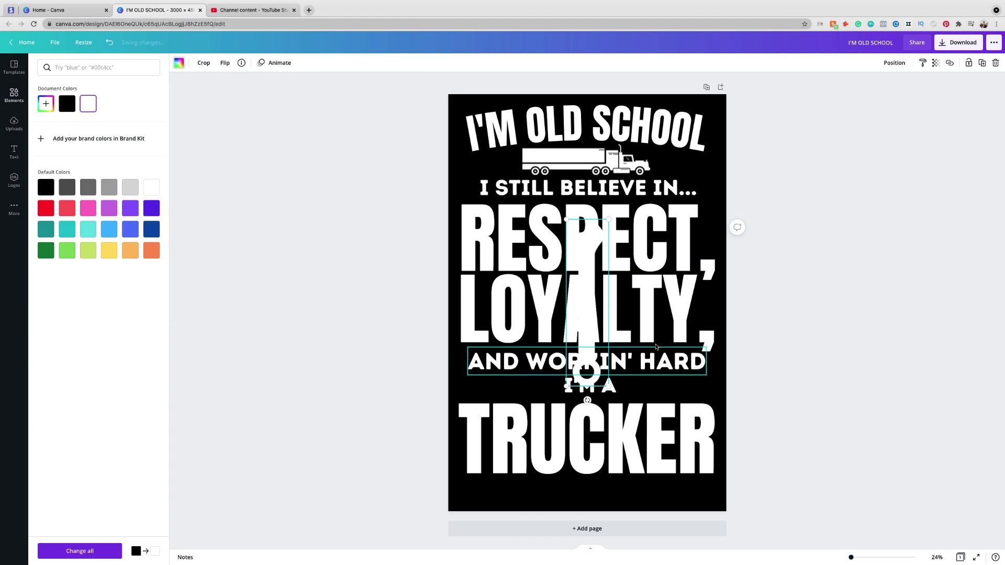
{"action": "left_click_drag", "start_coordinate": [569, 223], "coordinate": [612, 328]}
{"action": "left_click_drag", "start_coordinate": [602, 399], "coordinate": [486, 390]}
- Position the horizontal wrench just left of "I'M A", between the "AND WORKIN' HARD" and "TRUCKER" lines
{"action": "left_click", "coordinate": [486, 390]}
{"action": "left_click", "coordinate": [485, 389]}
{"action": "left_click", "coordinate": [484, 388]}
{"action": "right_click", "coordinate": [482, 388]}
{"action": "left_click", "coordinate": [484, 388]}
{"action": "right_click", "coordinate": [486, 388]}
{"action": "left_click", "coordinate": [487, 387]}
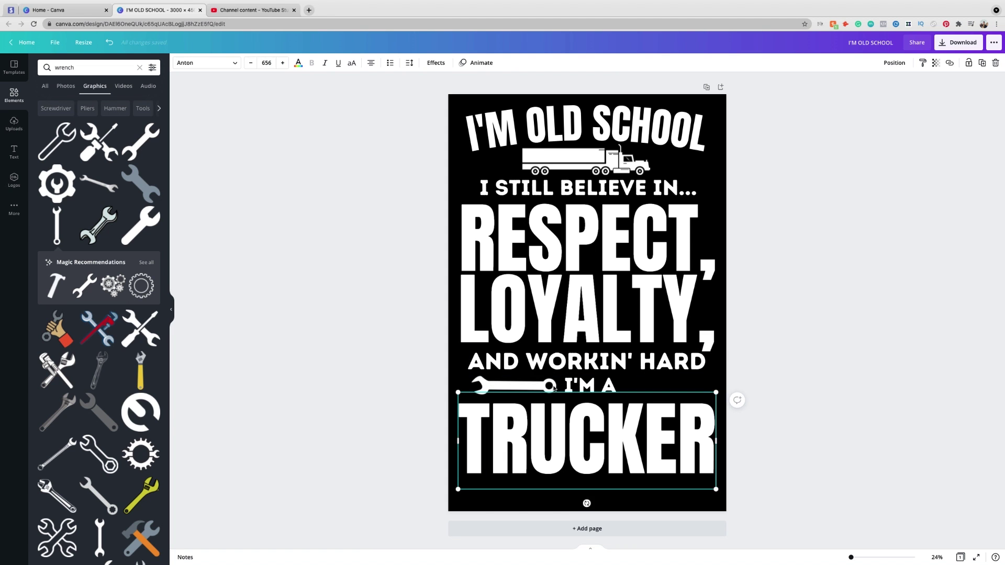
{"action": "left_click", "coordinate": [554, 388]}
{"action": "left_click", "coordinate": [513, 387]}
{"action": "left_click_drag", "start_coordinate": [513, 388], "coordinate": [515, 390]}
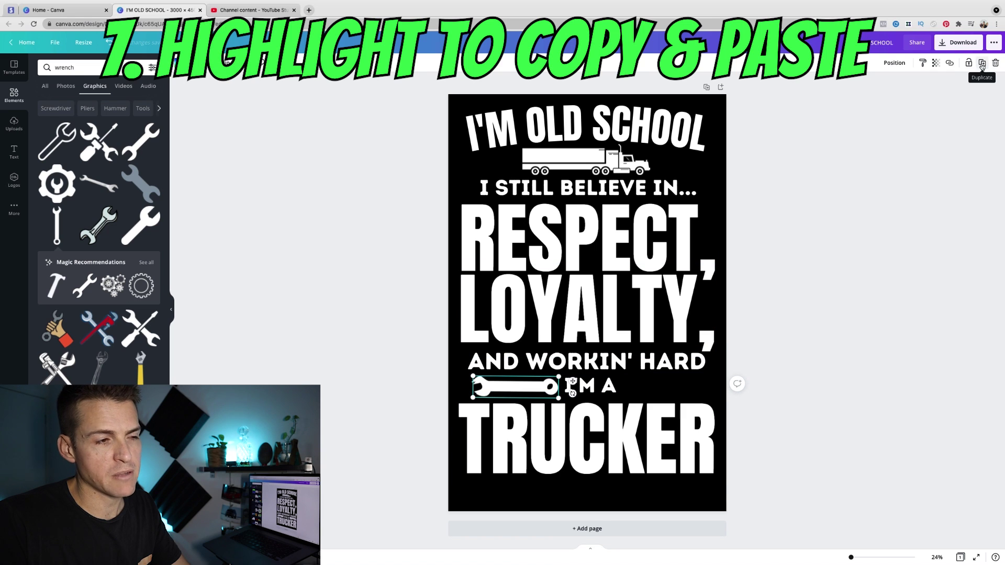
- Duplicate the wrench, place the copy right of "I'M A" level with the original, and flip it horizontally to mirror it
{"action": "left_click", "coordinate": [526, 387]}
{"action": "key", "text": "shift+Tab"}
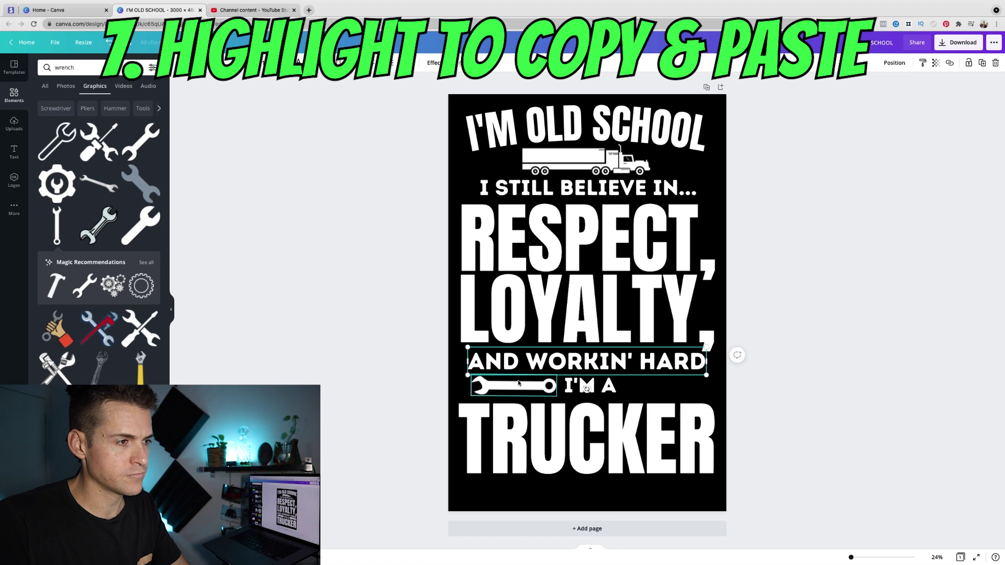
{"action": "left_click", "coordinate": [518, 383]}
{"action": "left_click_drag", "start_coordinate": [518, 383], "coordinate": [675, 387]}
{"action": "key", "text": "super+d"}
{"action": "right_click", "coordinate": [675, 387]}
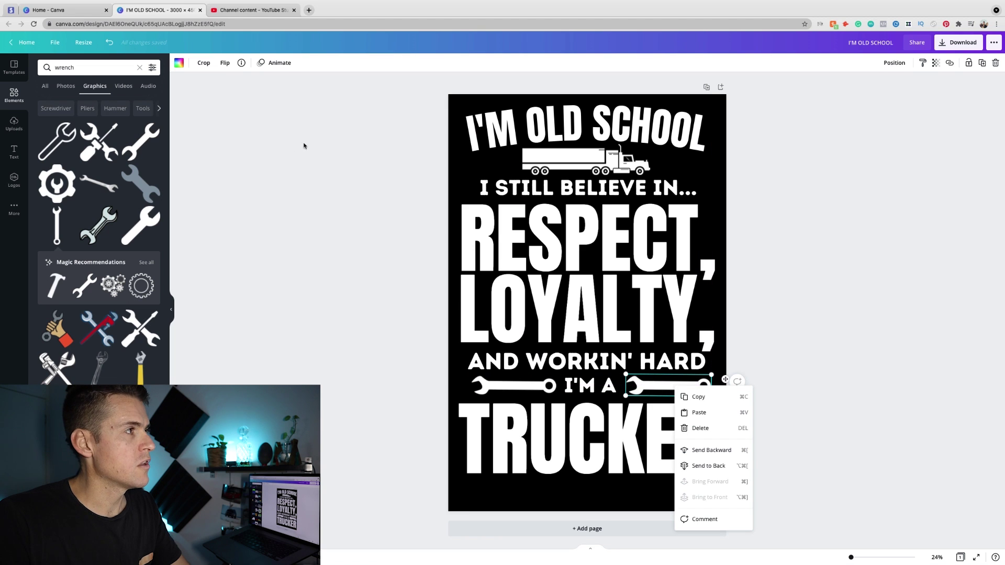
{"action": "left_click", "coordinate": [225, 63]}
{"action": "left_click", "coordinate": [239, 83]}
{"action": "left_click", "coordinate": [829, 387]}
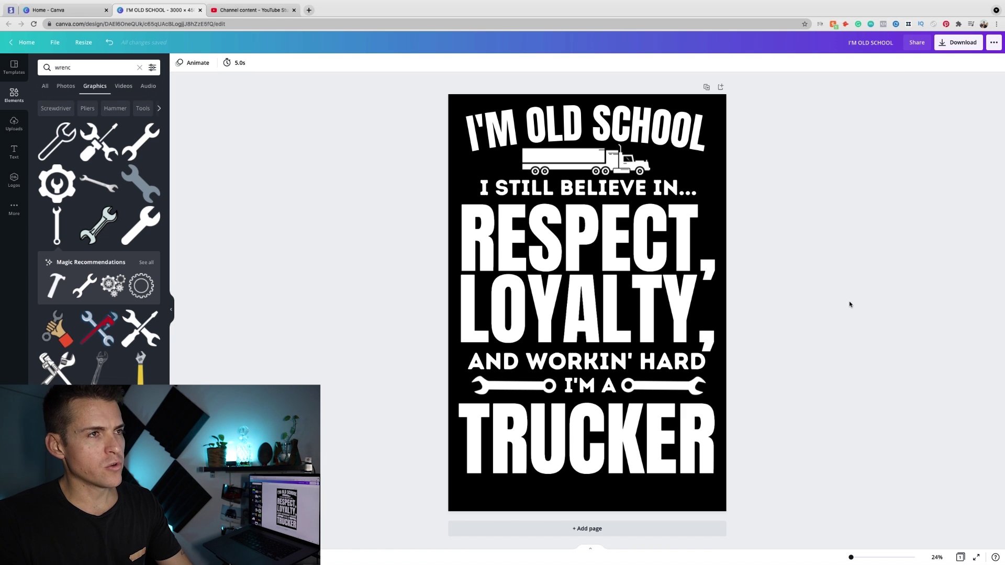
- Show the rulers and place a vertical guide along the left edge of the large text lines
{"action": "left_click", "coordinate": [55, 43]}
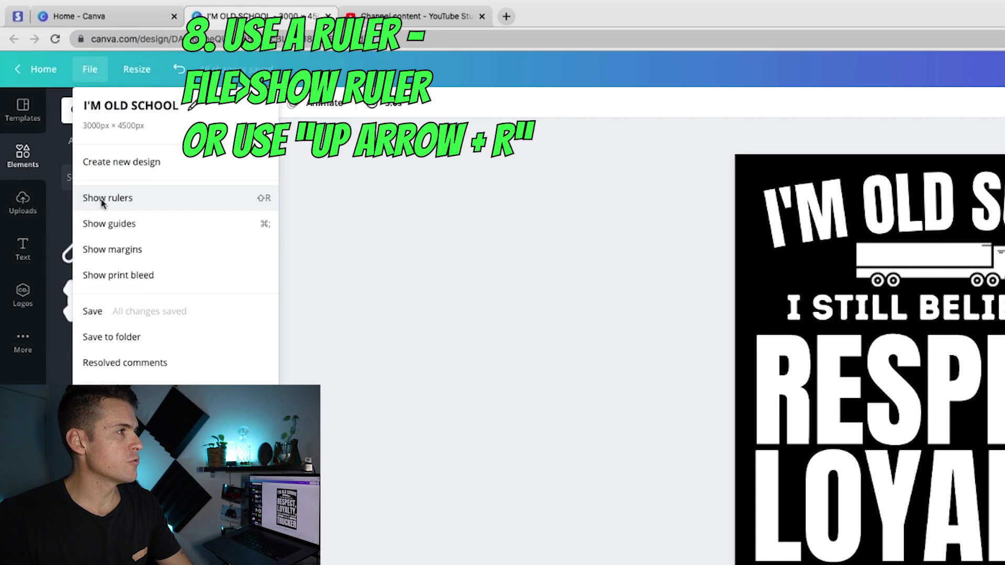
{"action": "left_click", "coordinate": [102, 204]}
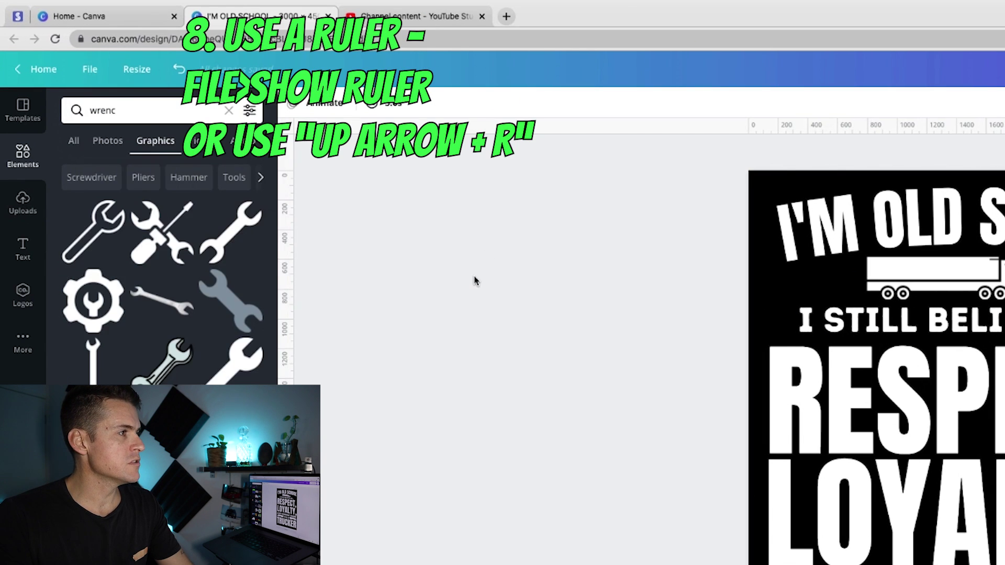
{"action": "left_click_drag", "start_coordinate": [287, 348], "coordinate": [765, 344]}
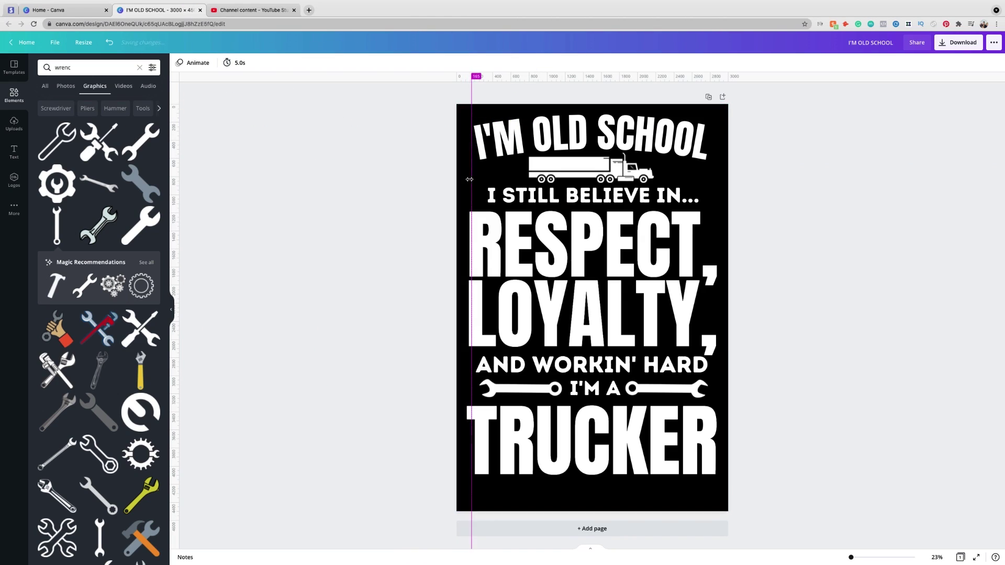
- Enlarge "I'M OLD SCHOOL" and "AND WORKIN' HARD" to fit the guided text width, and move "TRUCKER" down slightly
{"action": "left_click", "coordinate": [486, 314]}
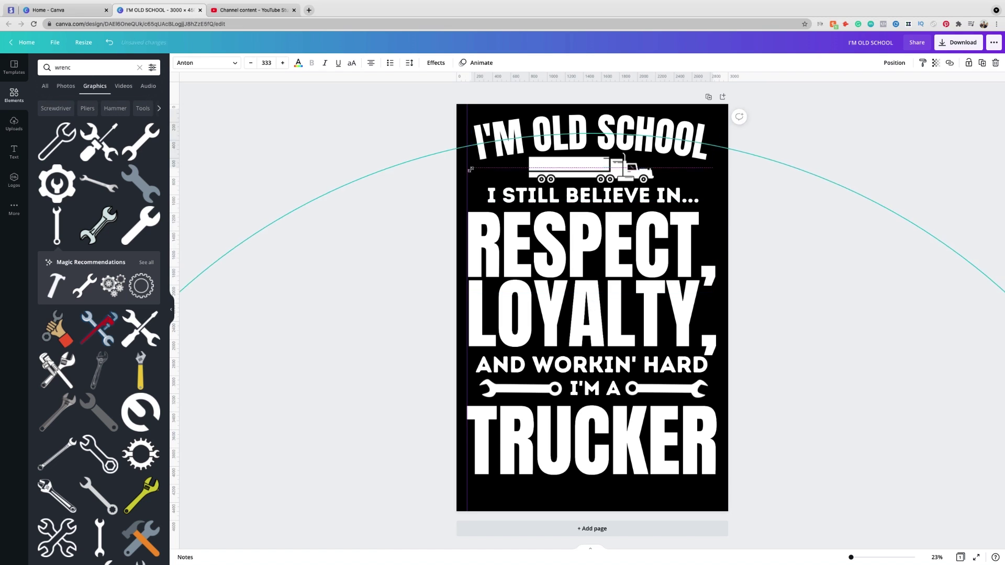
{"action": "left_click", "coordinate": [575, 365]}
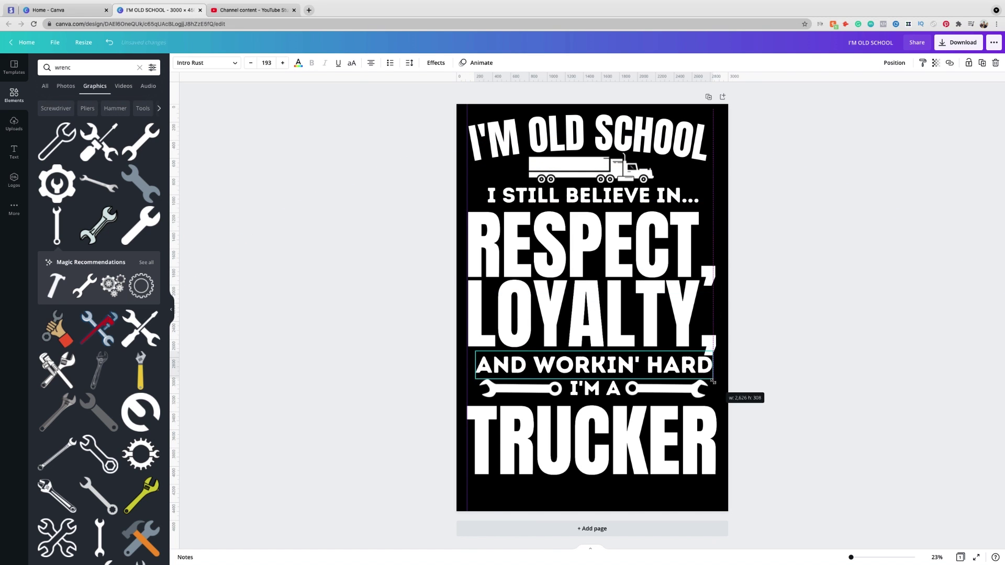
{"action": "left_click_drag", "start_coordinate": [592, 419], "coordinate": [592, 430]}
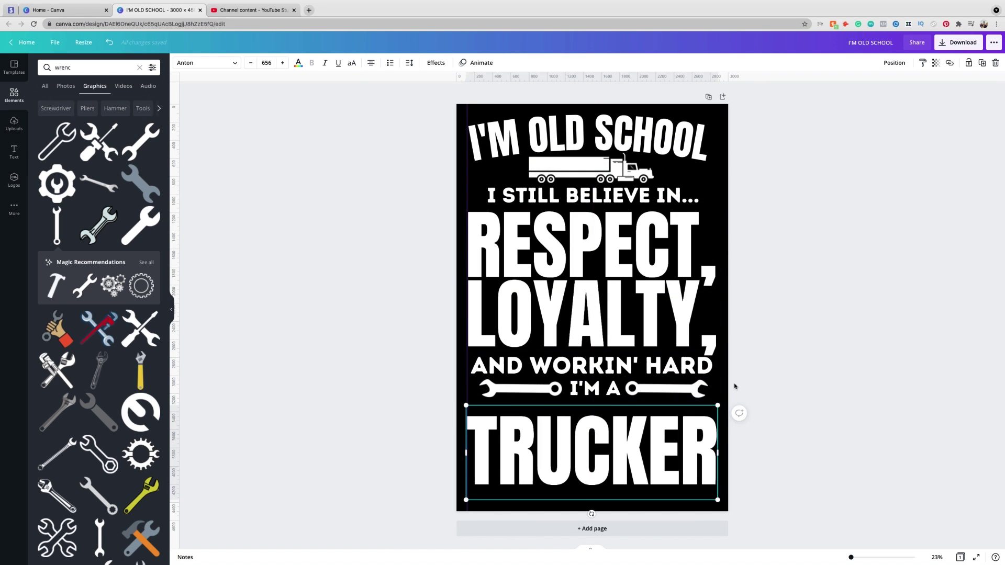
- Group "I'M A" with its two wrenches and move the group down slightly toward "TRUCKER"
{"action": "left_click_drag", "start_coordinate": [733, 385], "coordinate": [497, 394]}
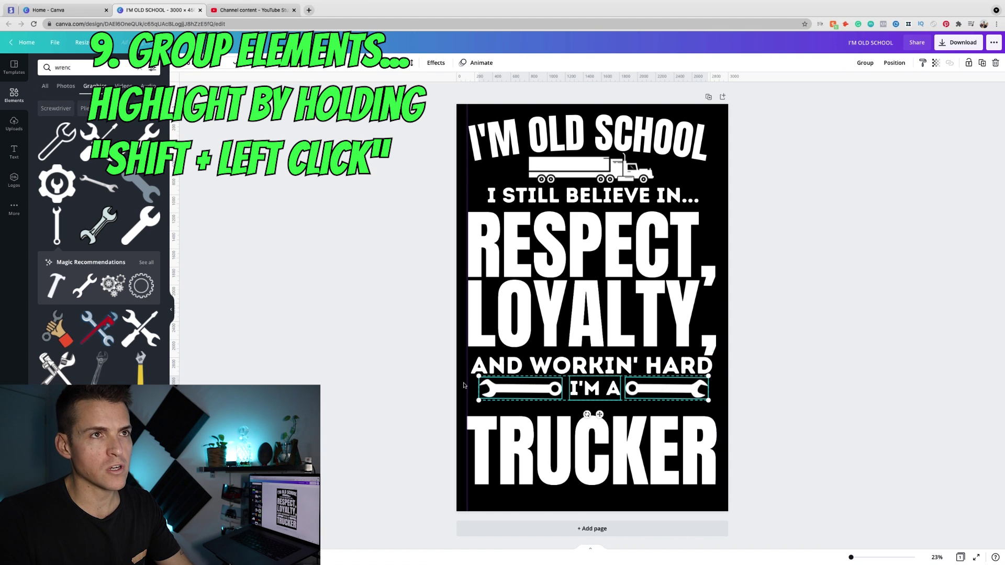
{"action": "left_click", "coordinate": [864, 63]}
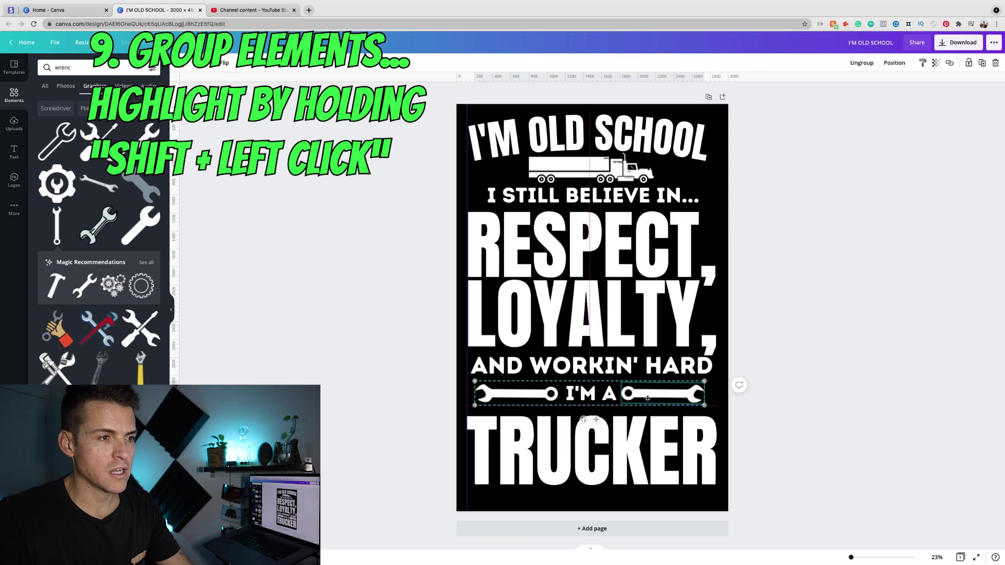
{"action": "left_click_drag", "start_coordinate": [647, 398], "coordinate": [647, 402]}
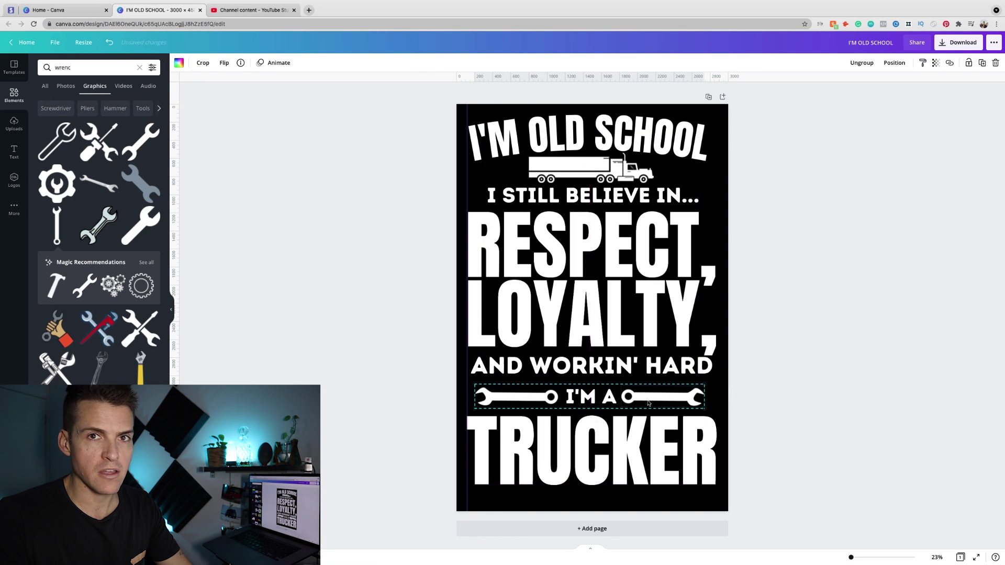
- Group the "RESPECT," and "LOYALTY," lines together
{"action": "left_click", "coordinate": [602, 314]}
{"action": "left_click", "coordinate": [624, 246], "text": "shift"}
{"action": "left_click", "coordinate": [864, 63]}
{"action": "left_click", "coordinate": [834, 294]}
{"action": "left_click", "coordinate": [617, 139]}
{"action": "left_click", "coordinate": [622, 178], "text": "shift"}
{"action": "left_click", "coordinate": [625, 202], "text": "shift"}
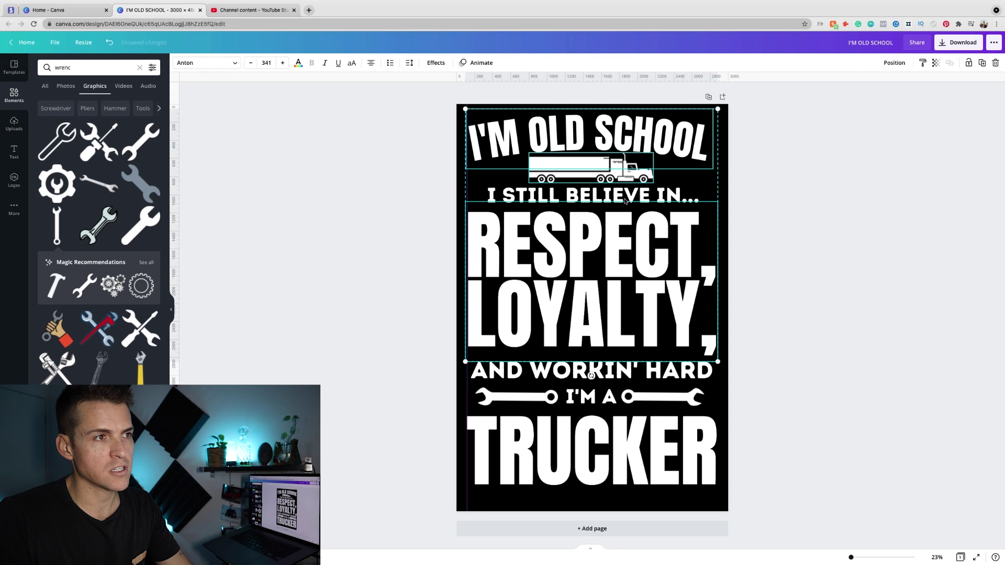
{"action": "left_click", "coordinate": [624, 201], "text": "shift"}
{"action": "left_click", "coordinate": [611, 201], "text": "shift"}
{"action": "left_click", "coordinate": [594, 194], "text": "shift"}
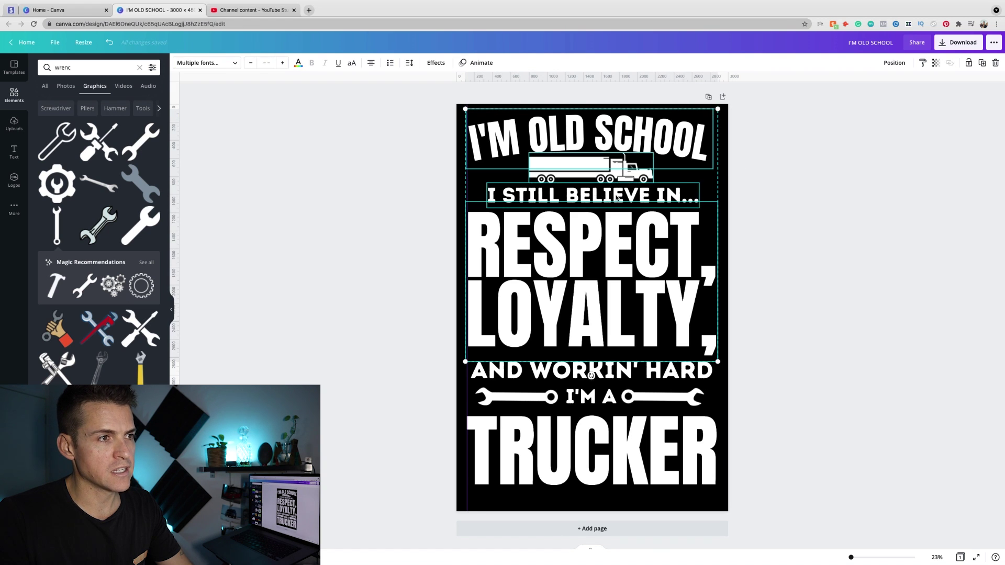
{"action": "left_click", "coordinate": [804, 208]}
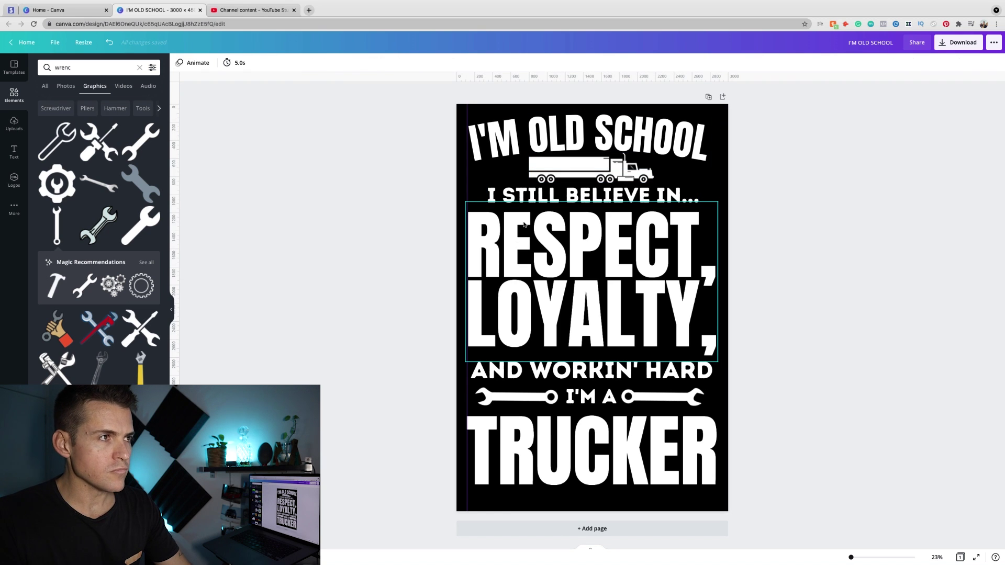
- Nudge the curved "I'M OLD SCHOOL" text up slightly to widen the gap above the truck graphic
{"action": "left_click", "coordinate": [659, 150]}
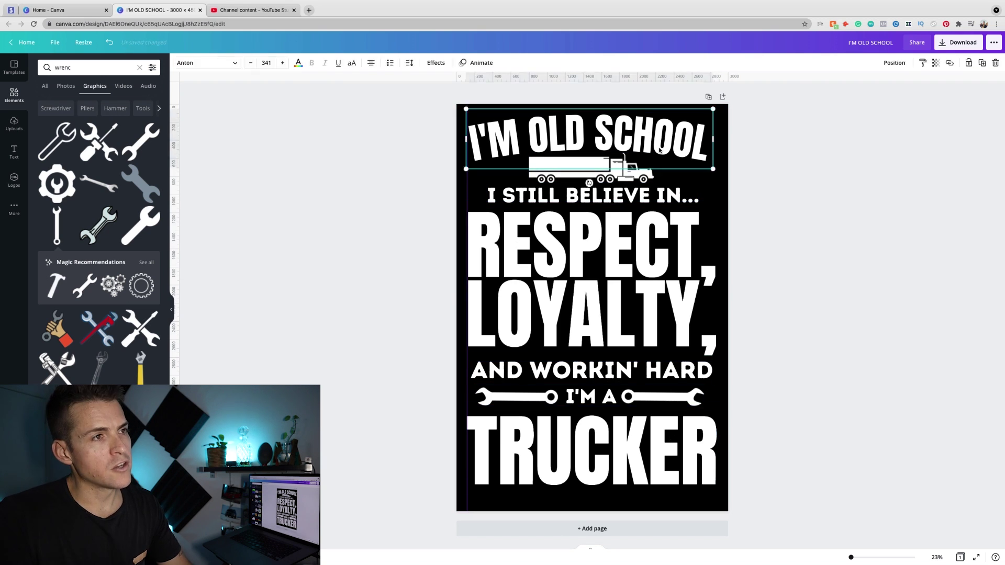
{"action": "key", "text": "shift+Up"}
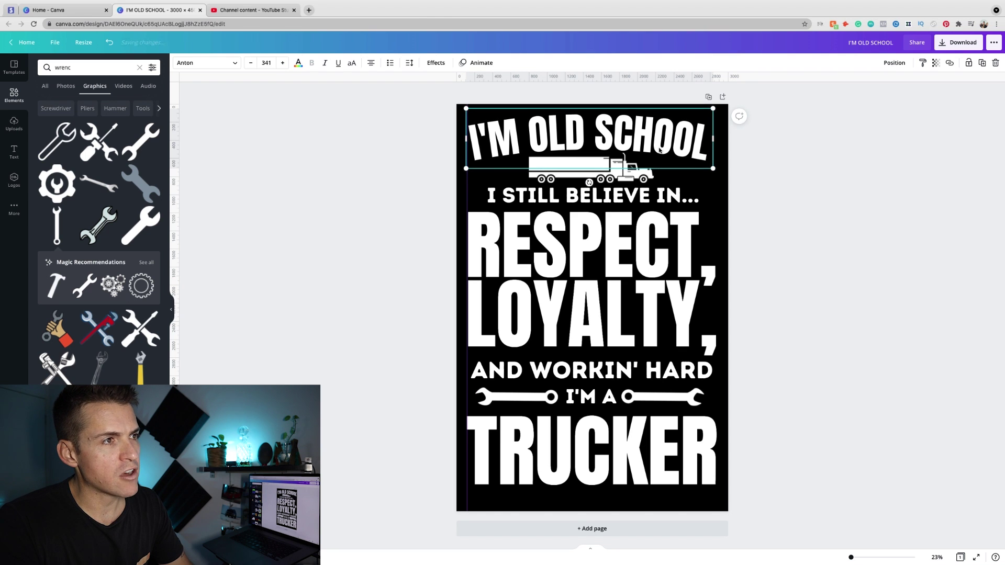
{"action": "key", "text": "Up"}
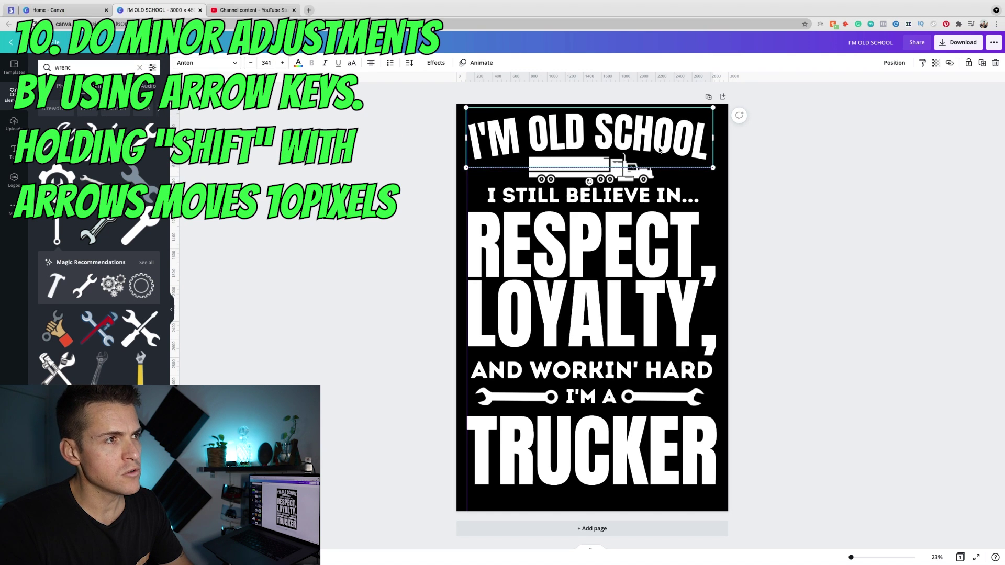
{"action": "key", "text": "Up"}
{"action": "key", "text": "Up"}
{"action": "key", "text": "Up"}
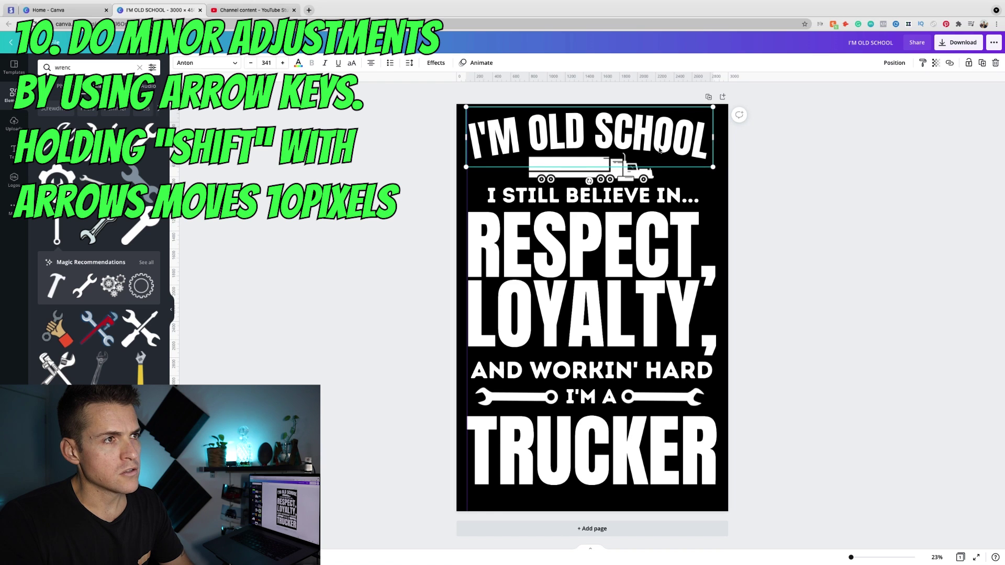
{"action": "key", "text": "Up"}
{"action": "key", "text": "Up"}
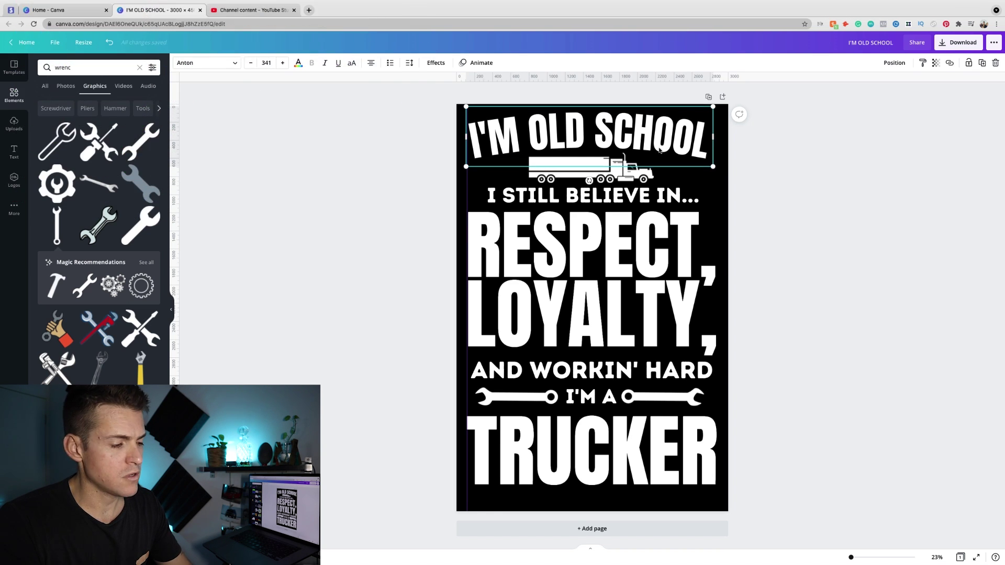
{"action": "key", "text": "Down"}
{"action": "key", "text": "Down"}
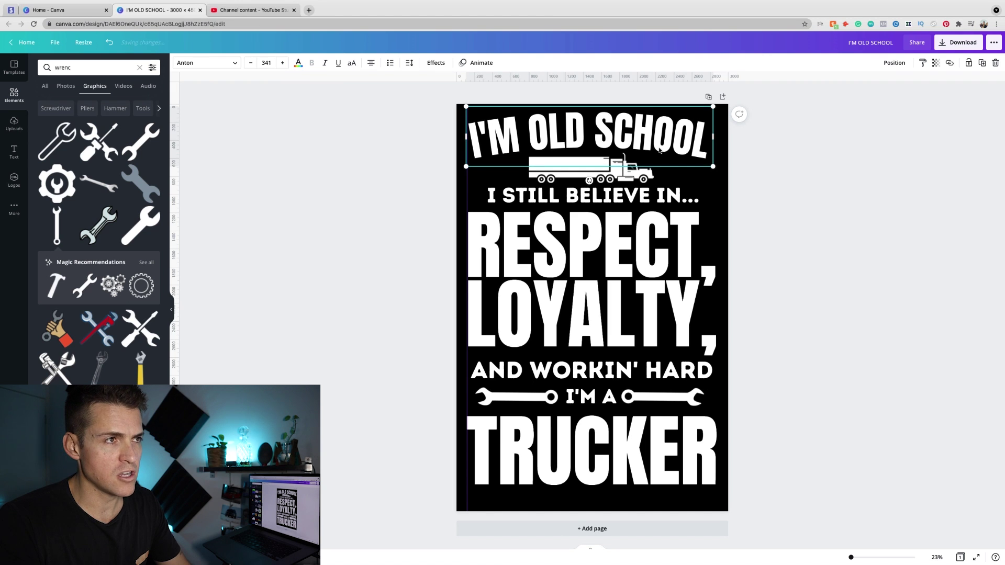
{"action": "key", "text": "Up"}
{"action": "key", "text": "Up"}
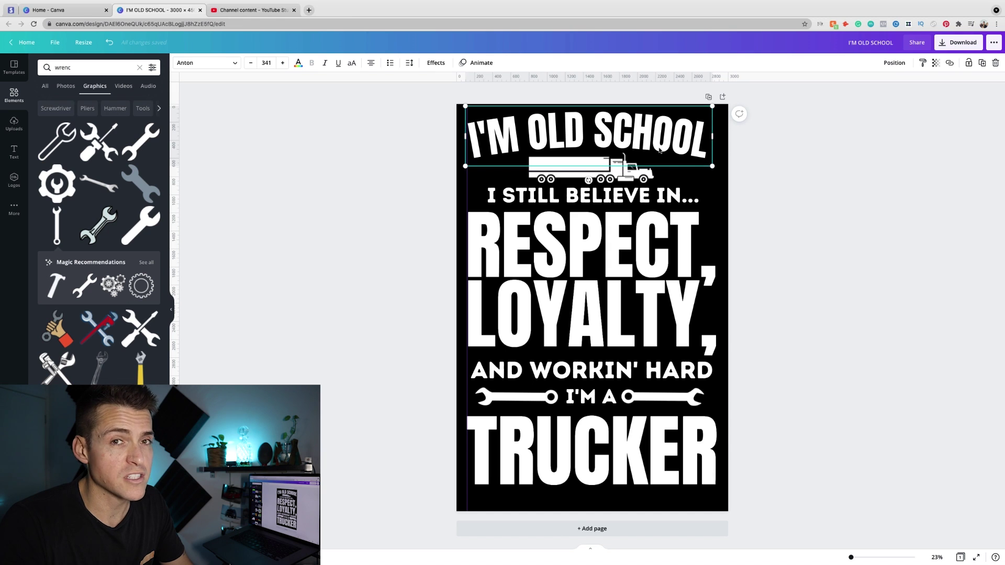
- Nudge the grouped "RESPECT," and "LOYALTY," lines slightly left against the guide
{"action": "left_click", "coordinate": [639, 237]}
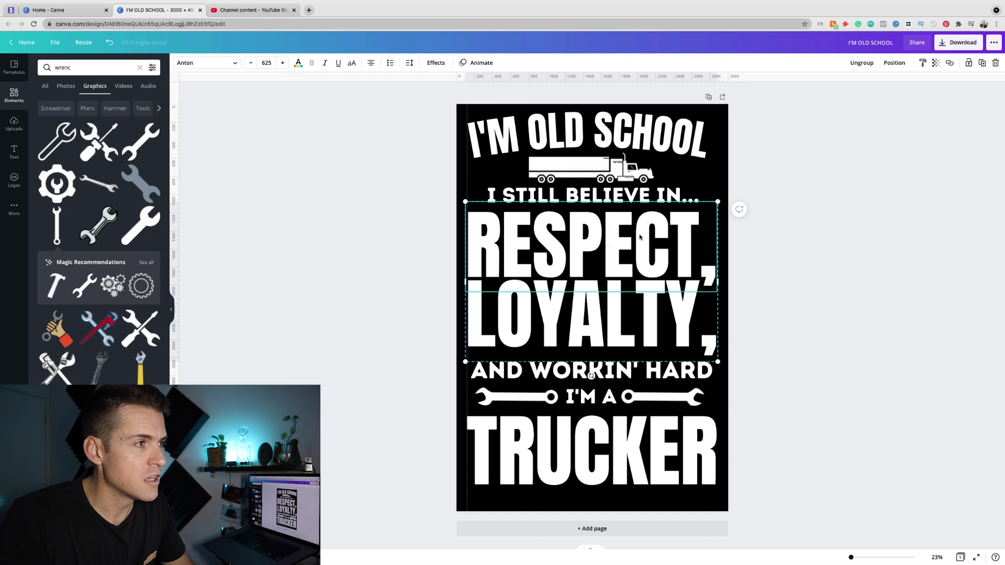
{"action": "key", "text": "Left"}
{"action": "key", "text": "Right"}
{"action": "key", "text": "Left"}
{"action": "key", "text": "Right"}
{"action": "key", "text": "Left"}
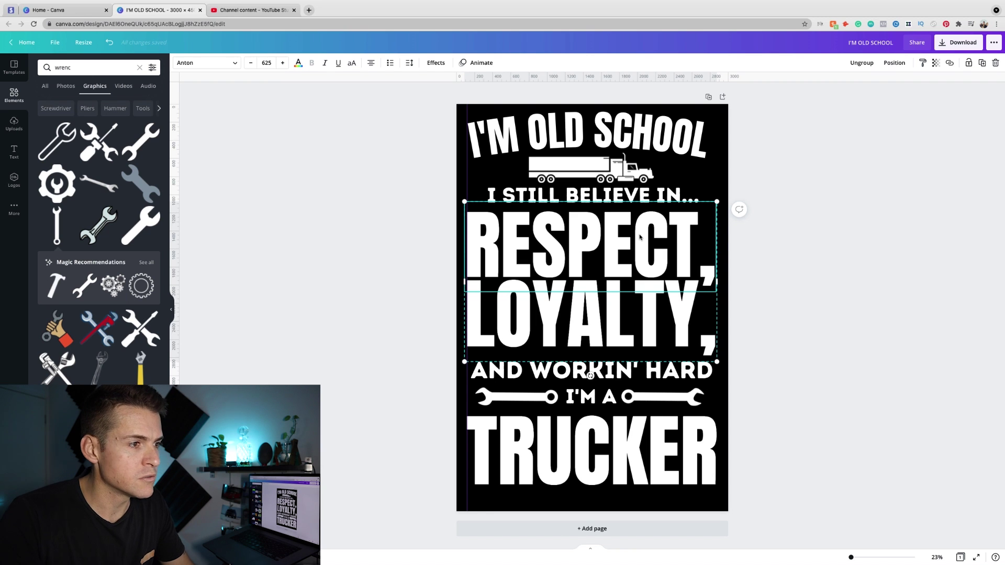
{"action": "left_click", "coordinate": [807, 216]}
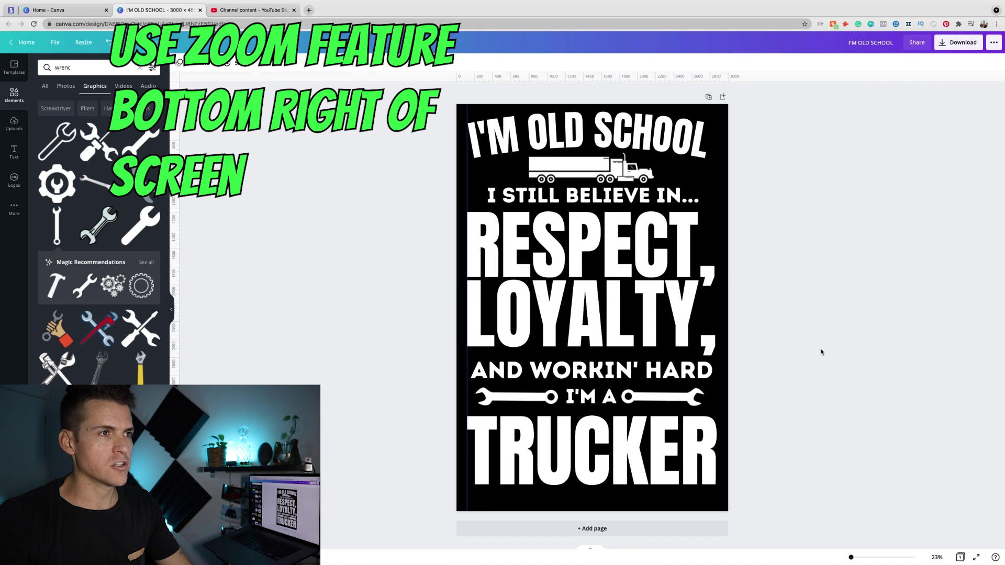
- Inspect the alignment and spacing of the text lines and wrenches at a closer zoom
{"action": "left_click_drag", "start_coordinate": [852, 557], "coordinate": [854, 558]}
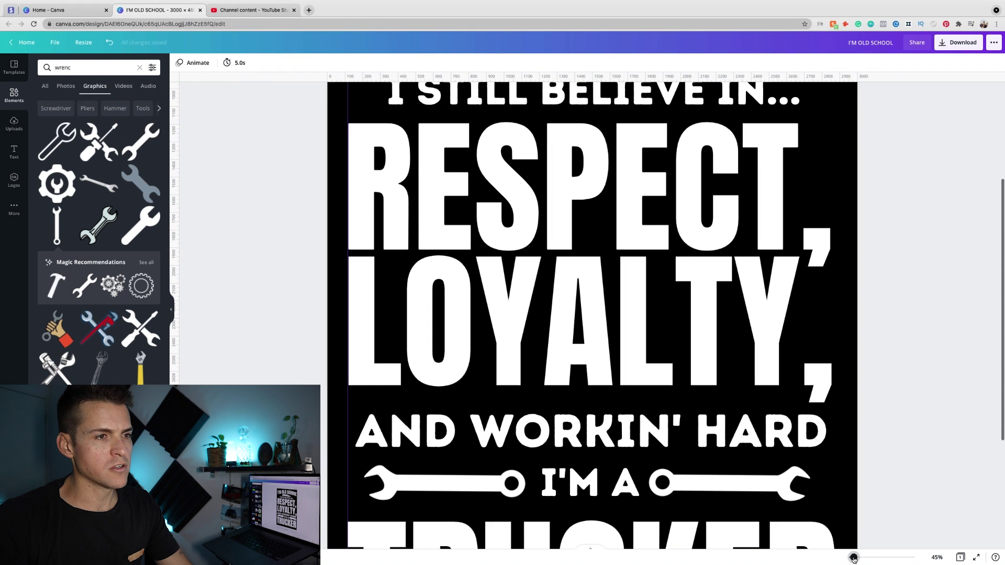
{"action": "scroll", "coordinate": [899, 458], "scroll_direction": "up", "scroll_amount": 2}
{"action": "scroll", "coordinate": [899, 457], "scroll_direction": "up", "scroll_amount": 1}
{"action": "scroll", "coordinate": [863, 419], "scroll_direction": "down", "scroll_amount": 5}
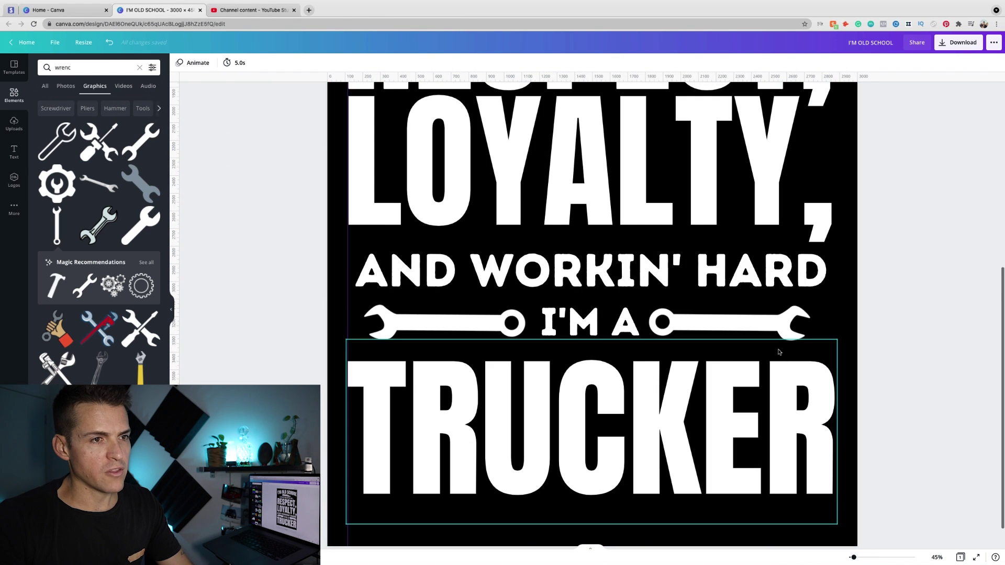
{"action": "left_click", "coordinate": [778, 330]}
{"action": "left_click", "coordinate": [900, 412]}
{"action": "scroll", "coordinate": [900, 412], "scroll_direction": "down", "scroll_amount": 3}
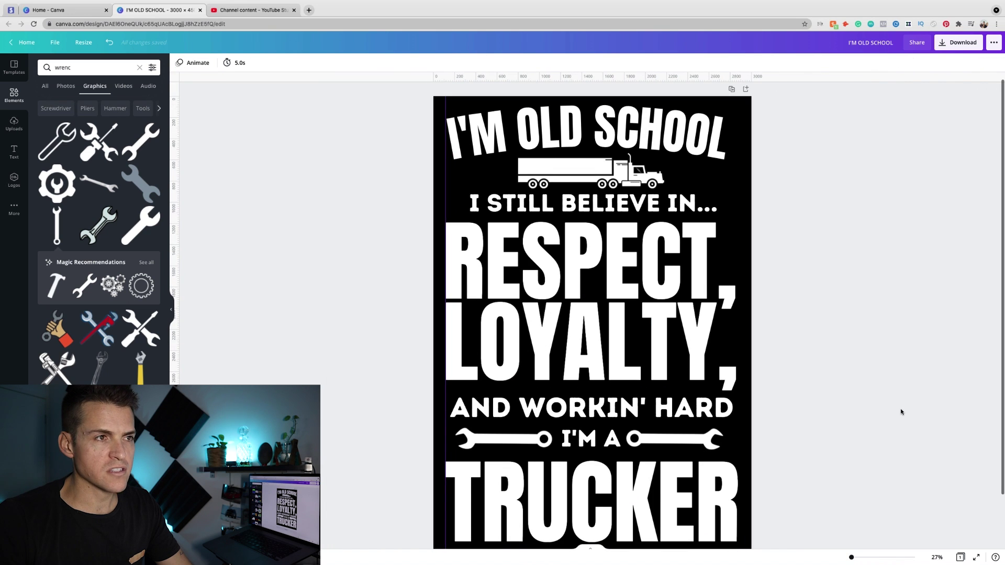
- Download the finished design as a PNG with a transparent background
{"action": "scroll", "coordinate": [902, 387], "scroll_direction": "down", "scroll_amount": 1}
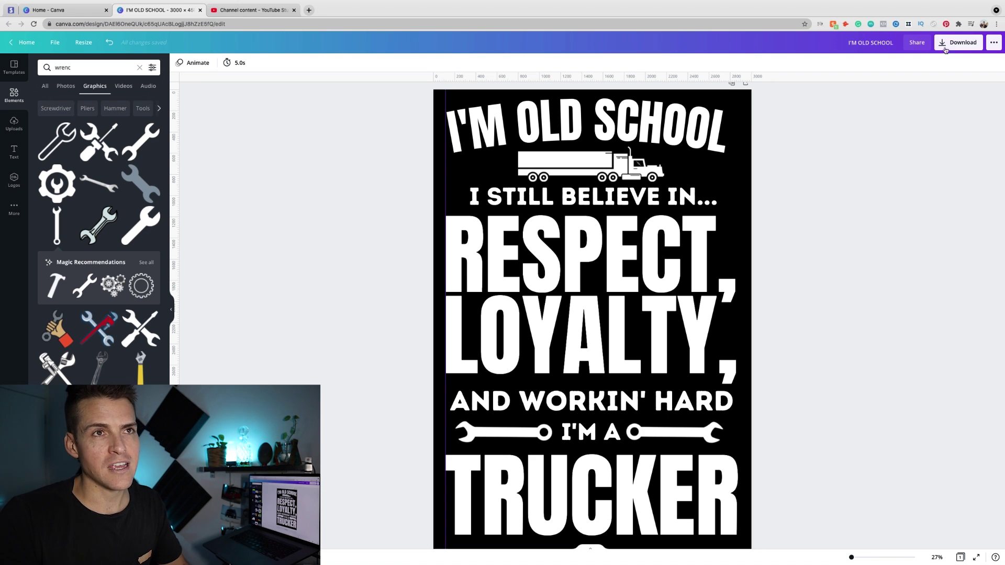
{"action": "scroll", "coordinate": [823, 180], "scroll_direction": "down", "scroll_amount": 1}
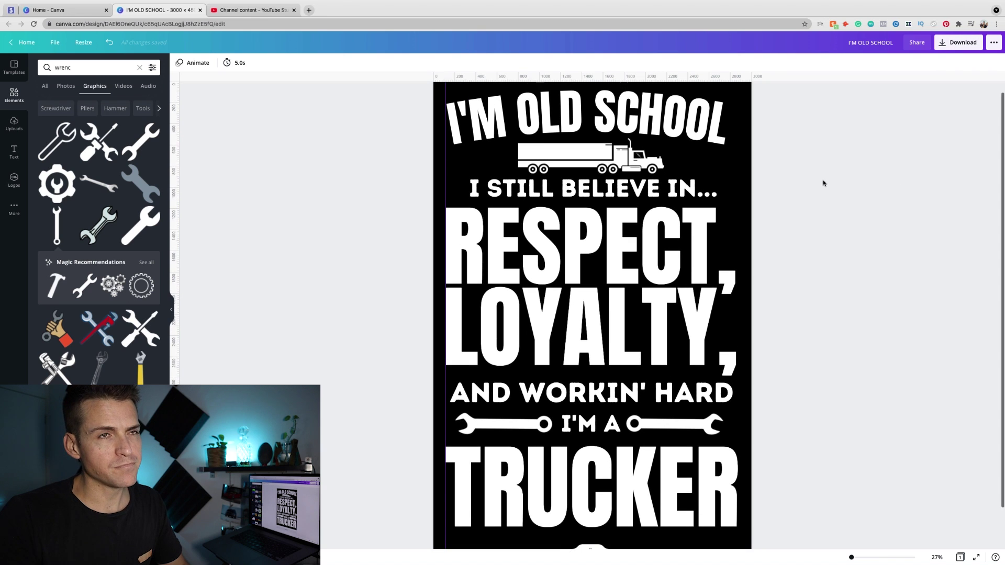
{"action": "left_click", "coordinate": [959, 42]}
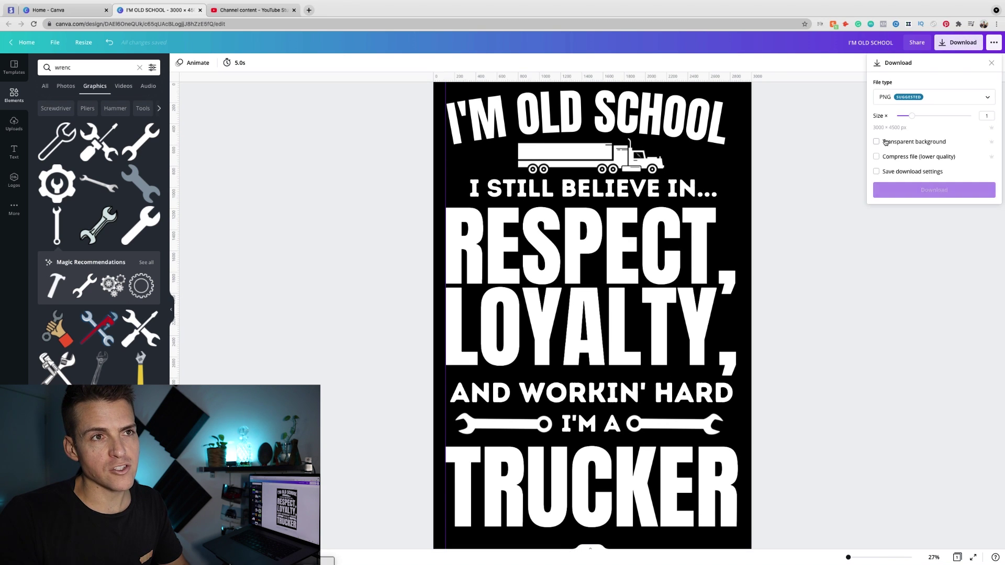
{"action": "left_click", "coordinate": [877, 143]}
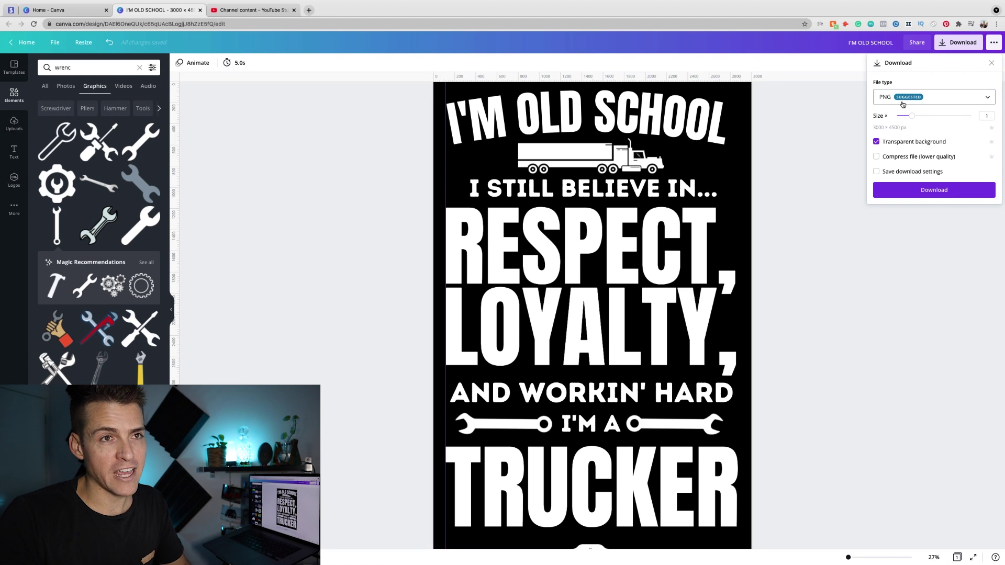
{"action": "left_click", "coordinate": [936, 189]}
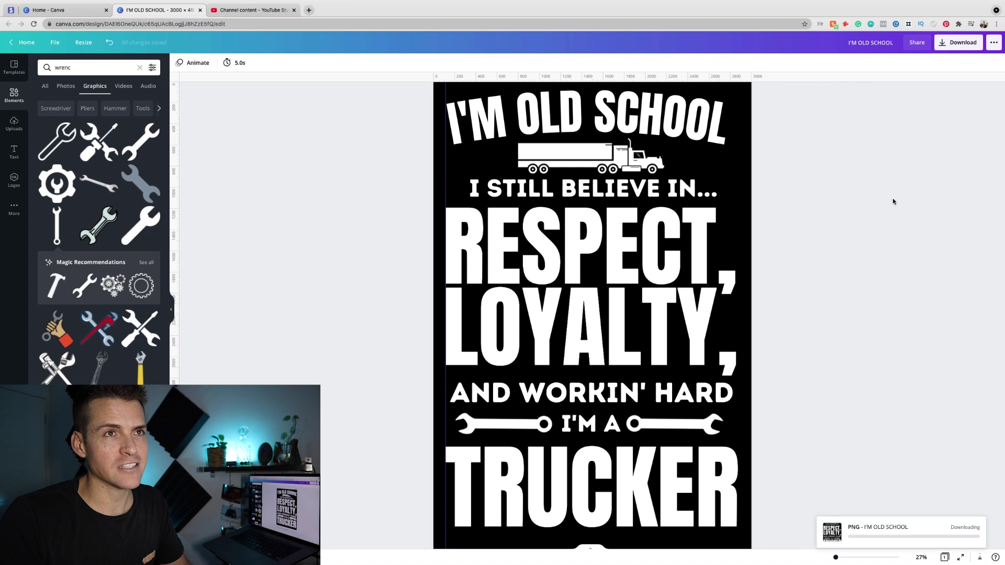
- Download the design as a JPG as well, dismissing the sharing pop-up
{"action": "left_click", "coordinate": [957, 43]}
{"action": "left_click", "coordinate": [927, 96]}
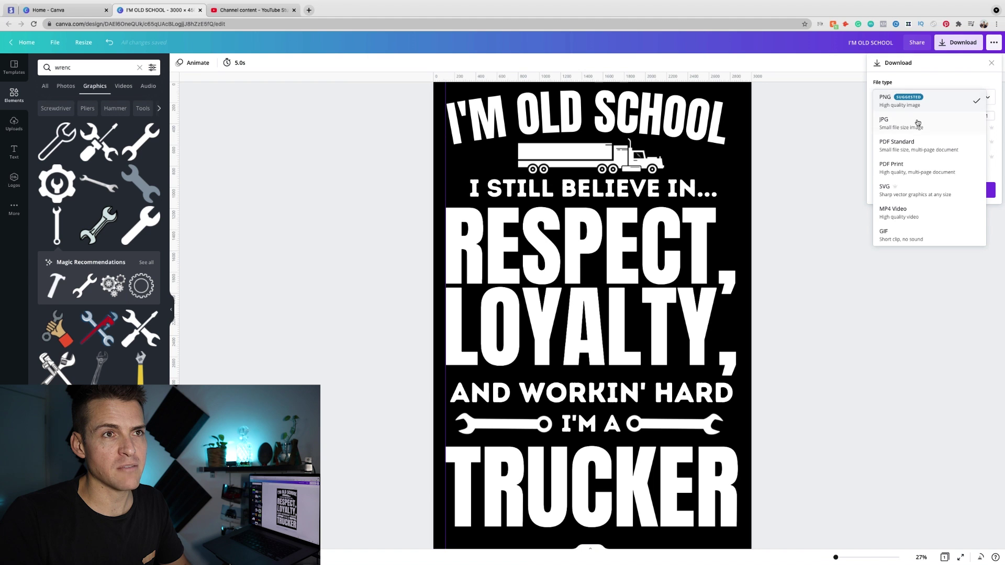
{"action": "left_click", "coordinate": [917, 126]}
{"action": "left_click", "coordinate": [934, 183]}
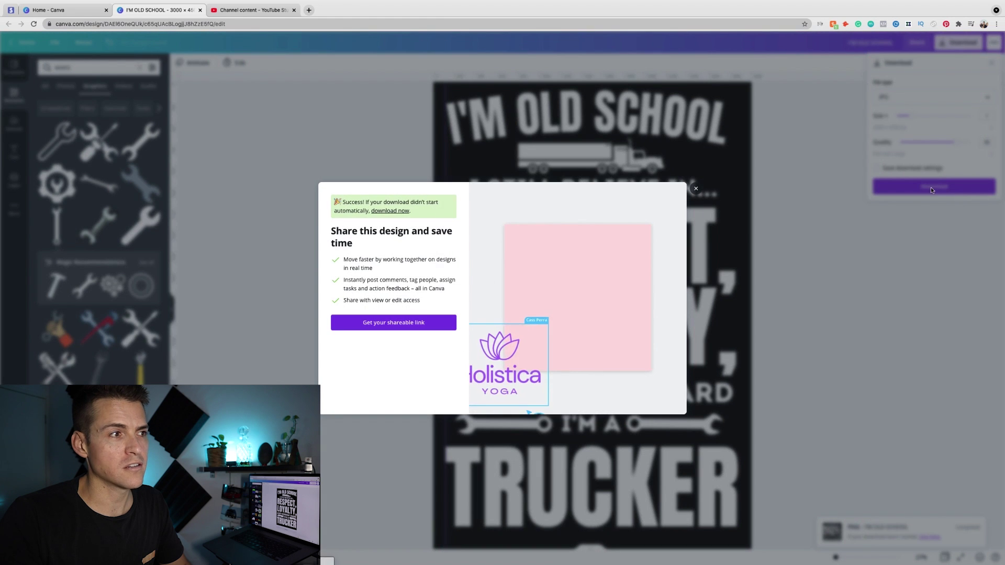
{"action": "left_click", "coordinate": [695, 188]}
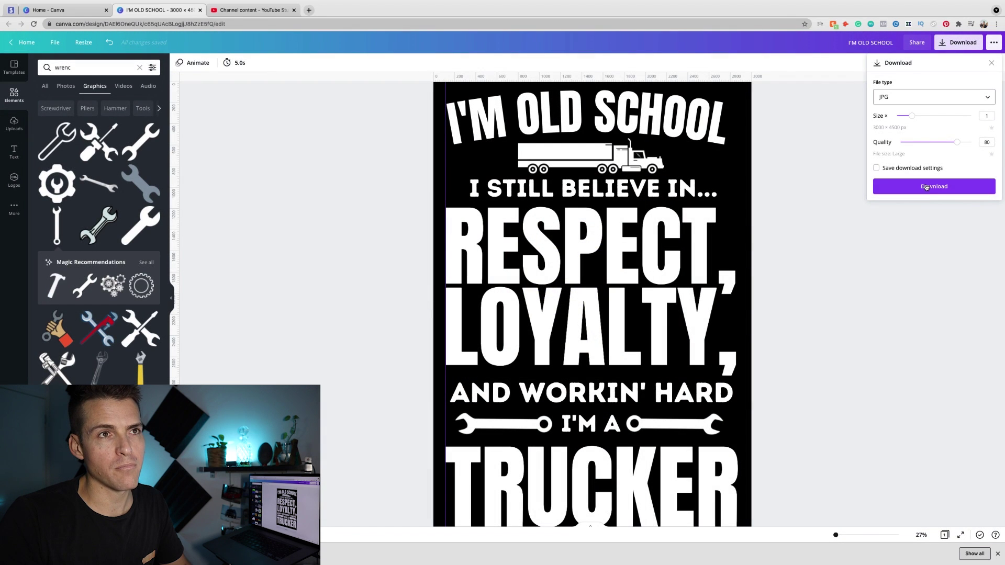
{"action": "left_click", "coordinate": [926, 187]}
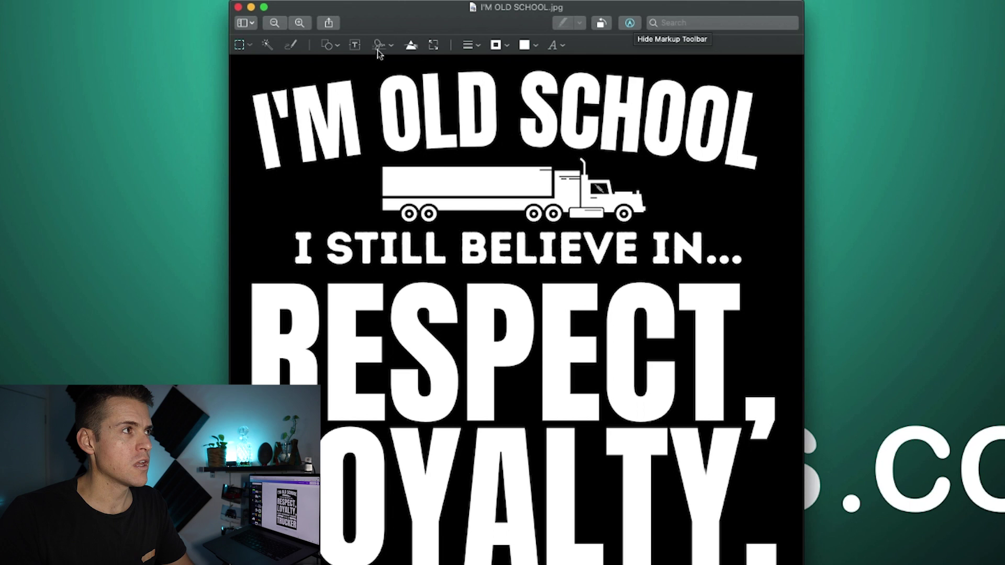
- In Preview, try removing the JPG's black background with Instant Alpha and undo the removal
{"action": "left_click", "coordinate": [267, 45]}
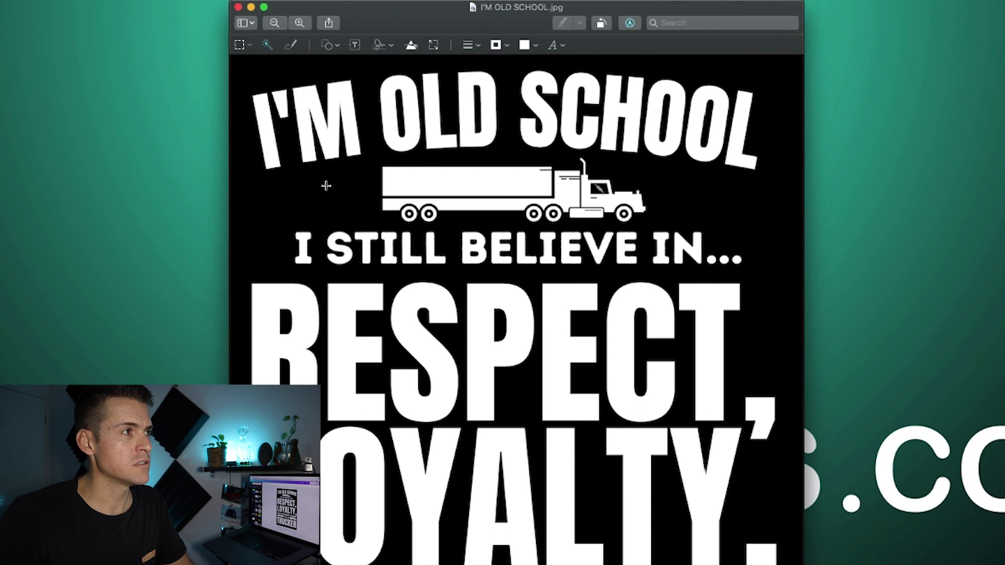
{"action": "left_click_drag", "start_coordinate": [325, 181], "coordinate": [331, 182]}
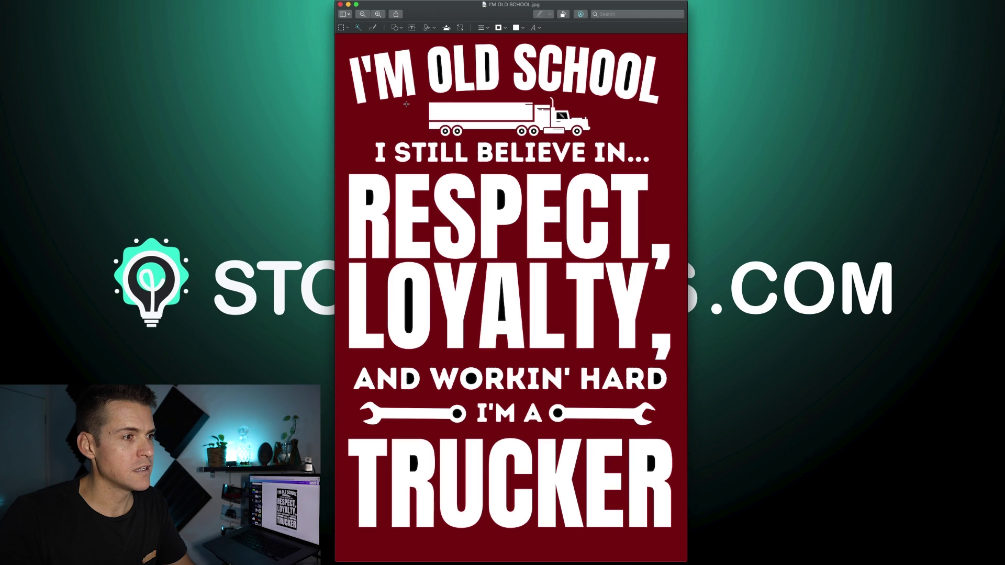
{"action": "left_click_drag", "start_coordinate": [443, 198], "coordinate": [443, 198]}
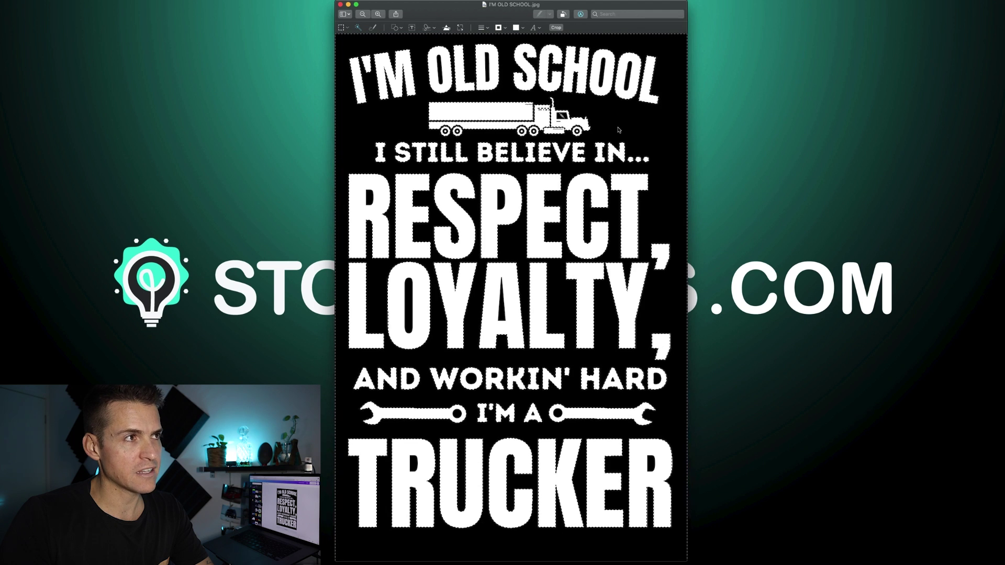
{"action": "key", "text": "Delete"}
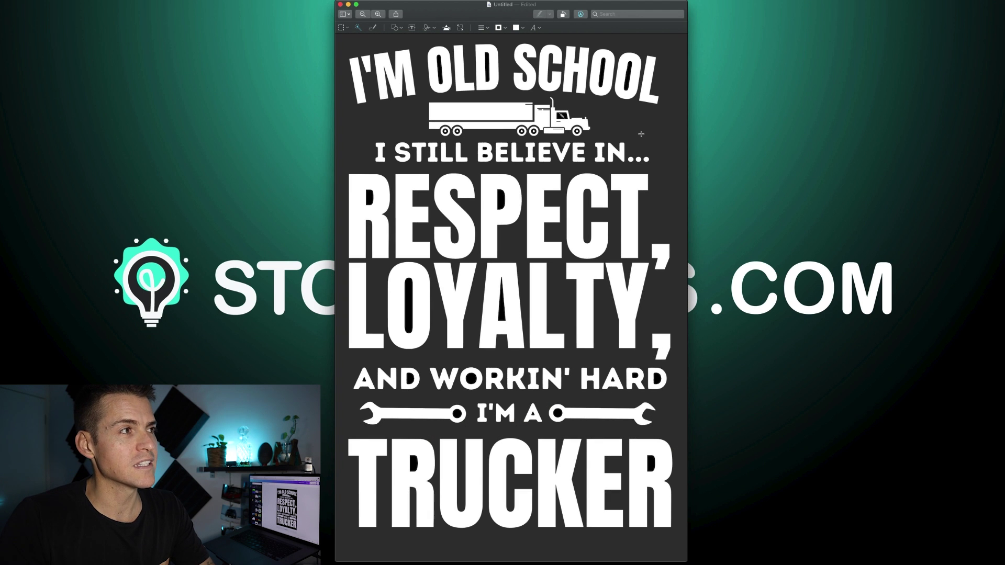
{"action": "key", "text": "super+z"}
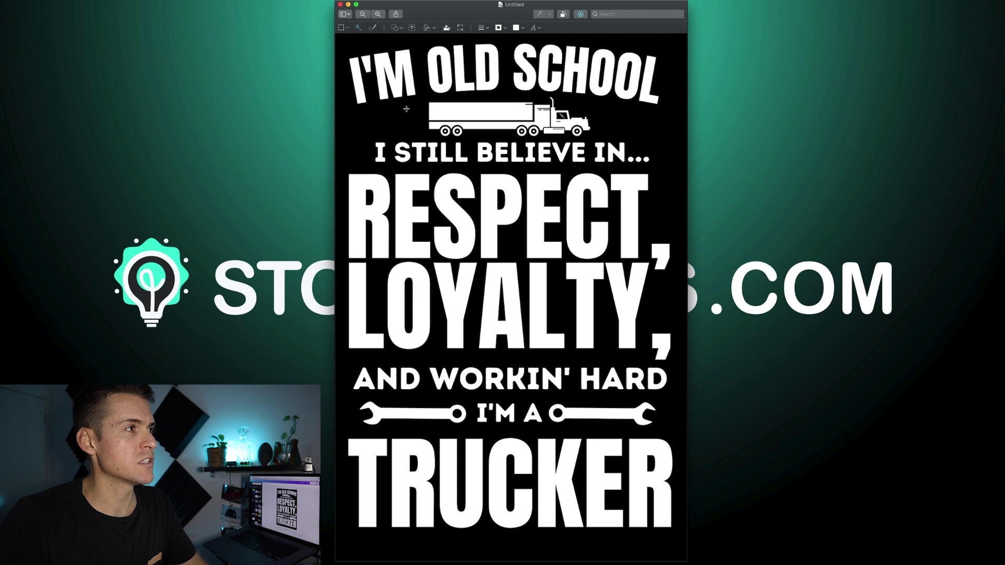
- Delete the black background around the lettering with Instant Alpha, checking the edges up close, and convert the document to PNG
{"action": "left_click_drag", "start_coordinate": [397, 115], "coordinate": [416, 102]}
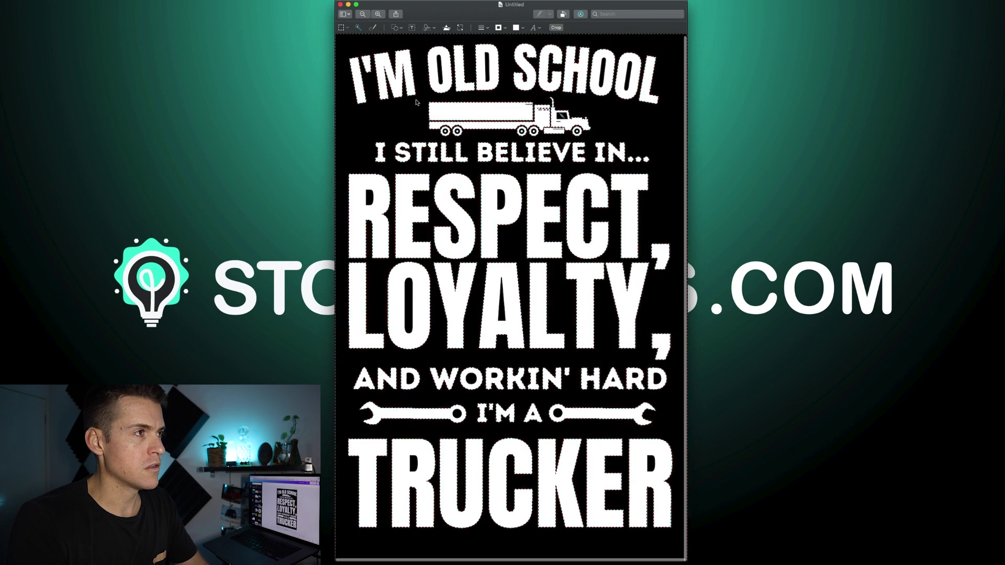
{"action": "key", "text": "super+plus"}
{"action": "key", "text": "super+plus"}
{"action": "key", "text": "super+plus"}
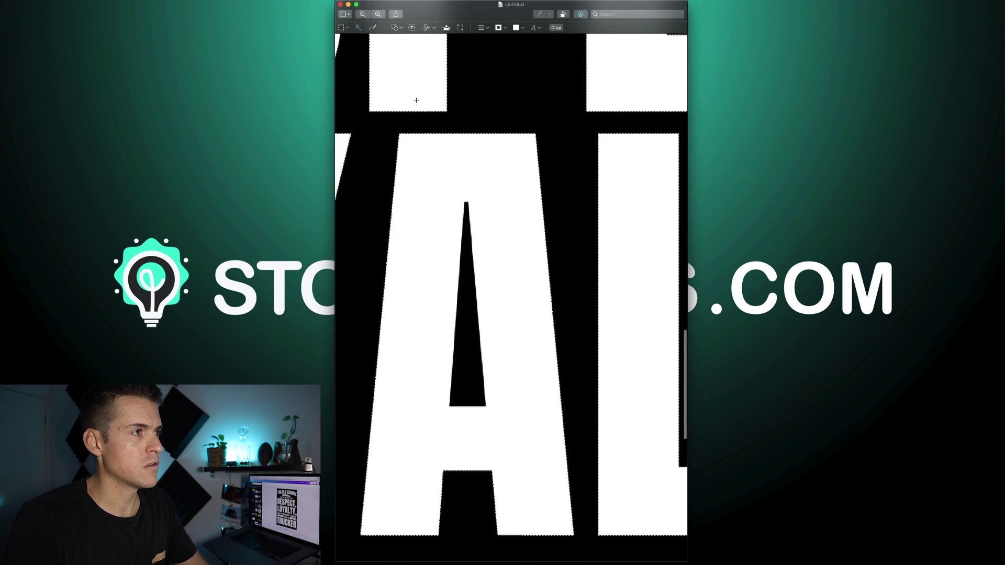
{"action": "key", "text": "super+plus"}
{"action": "mouse_move", "coordinate": [583, 149]}
{"action": "left_mouse_down"}
{"action": "mouse_move", "coordinate": [588, 119]}
{"action": "mouse_move", "coordinate": [590, 163]}
{"action": "left_mouse_up"}
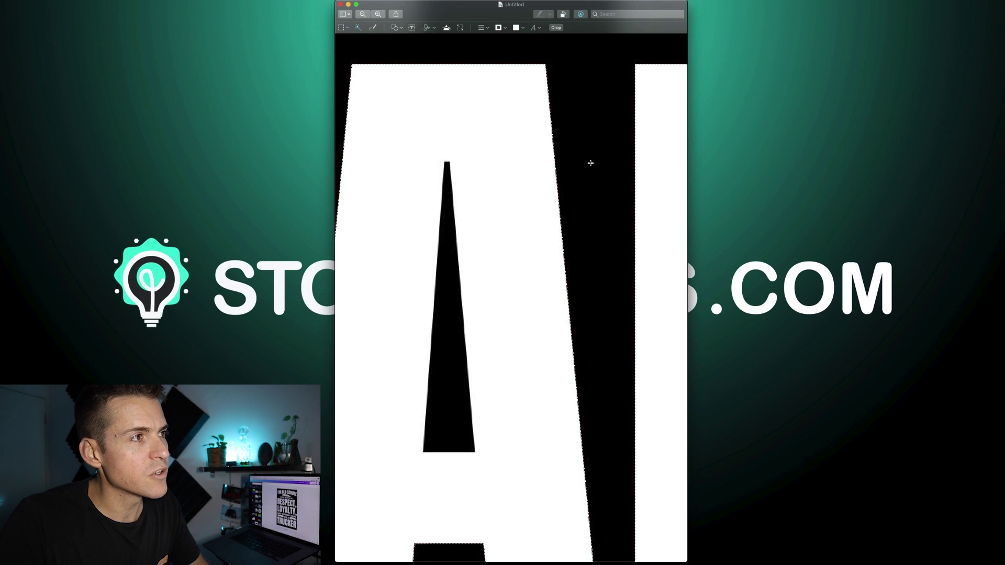
{"action": "key", "text": "Delete"}
{"action": "left_click_drag", "start_coordinate": [589, 168], "coordinate": [587, 168]}
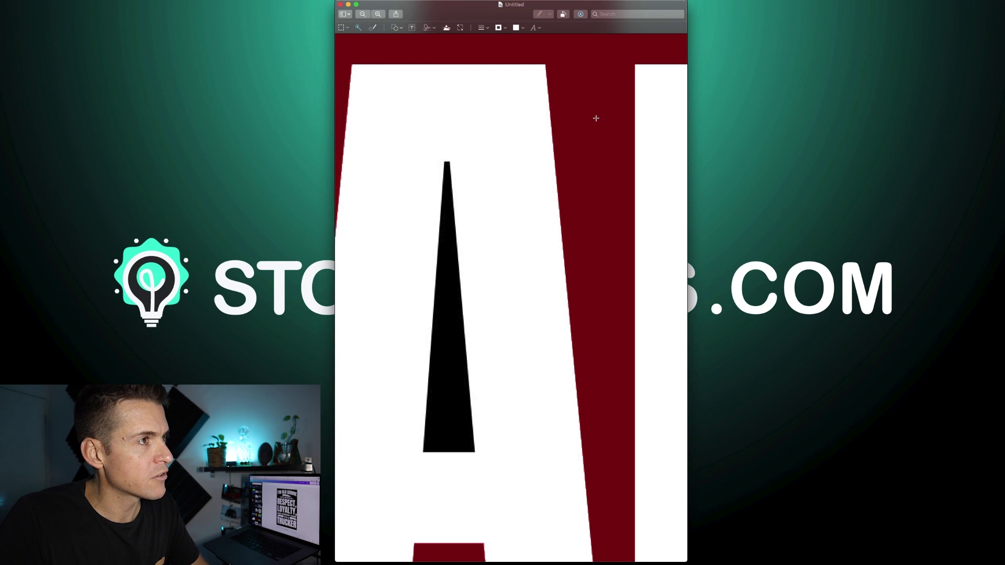
{"action": "key", "text": "Return"}
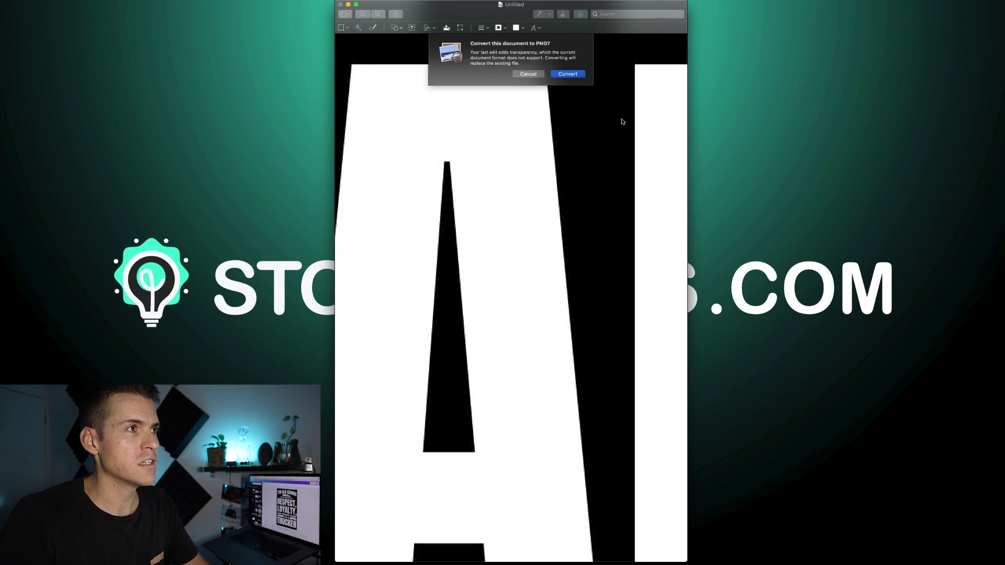
{"action": "left_click", "coordinate": [581, 76]}
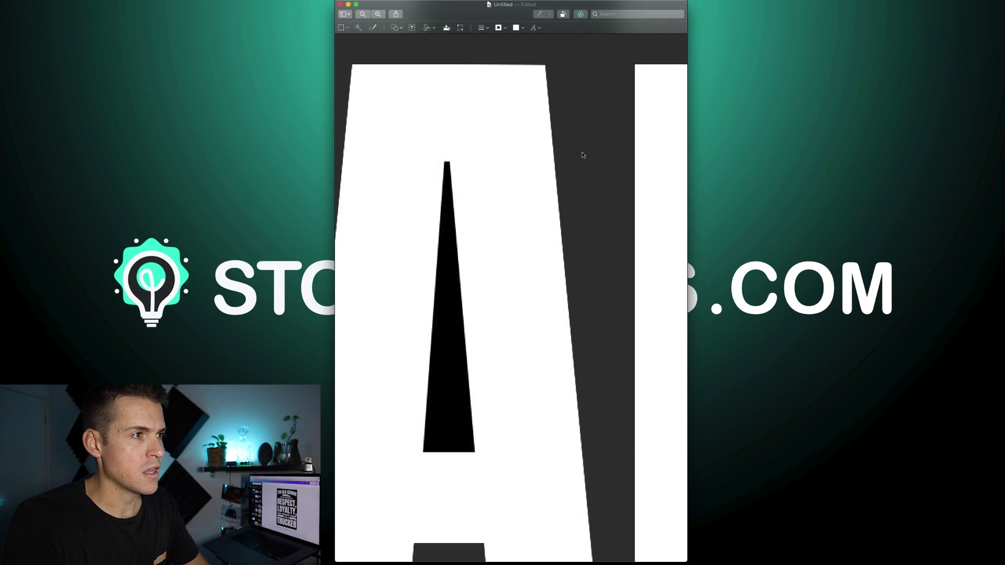
- Try to add the black letter openings in "OLD", "SCHOOL", "RESPECT," and "LOYALTY," to a single Instant Alpha selection
{"action": "key", "text": "super+9"}
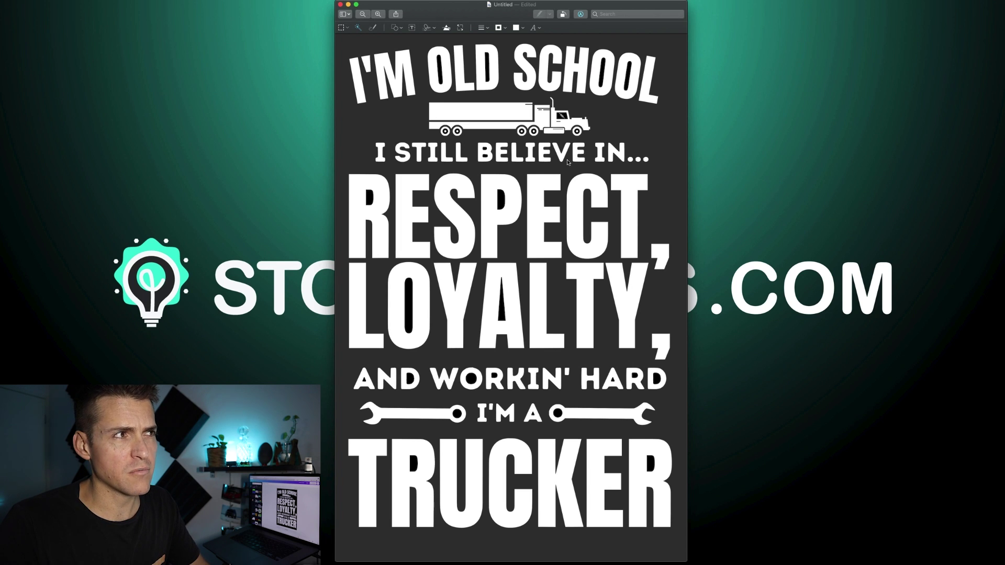
{"action": "left_click", "coordinate": [440, 61]}
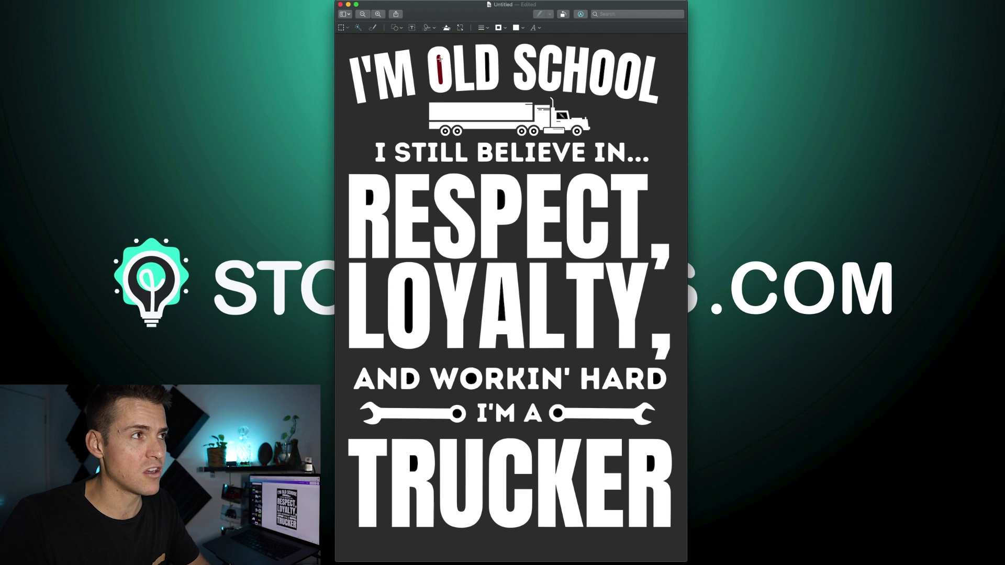
{"action": "left_click", "coordinate": [489, 55], "text": "shift"}
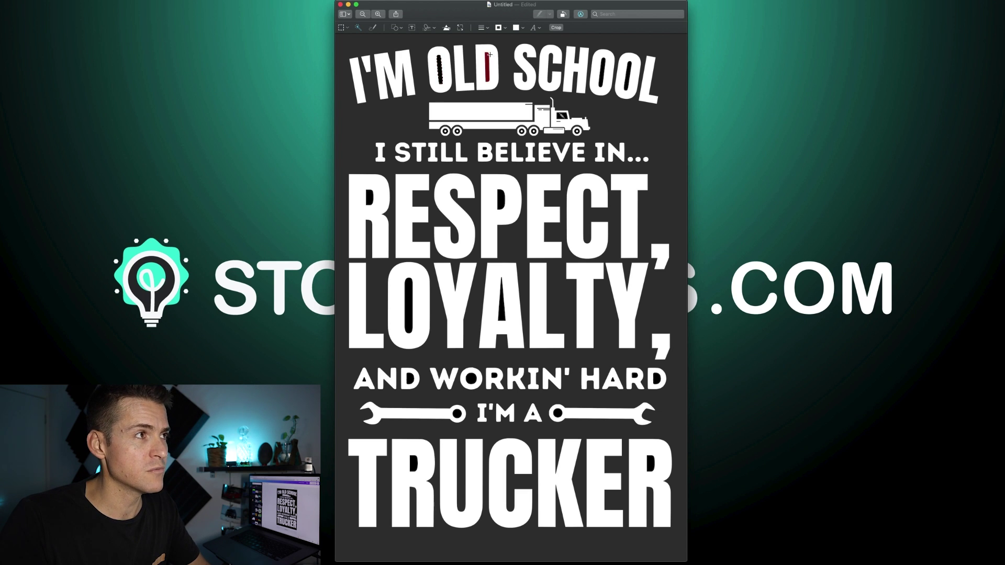
{"action": "left_click", "coordinate": [603, 74], "text": "shift"}
{"action": "left_click", "coordinate": [627, 76], "text": "shift"}
{"action": "left_click", "coordinate": [369, 198], "text": "shift"}
{"action": "left_click", "coordinate": [501, 201], "text": "shift"}
{"action": "left_click", "coordinate": [409, 289], "text": "shift"}
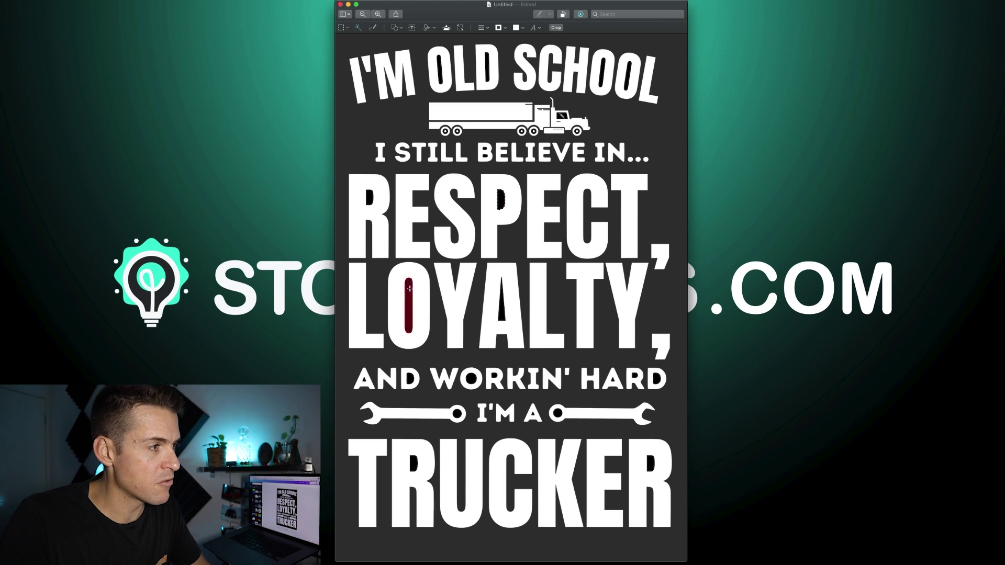
- Delete the black areas inside the A of "LOYALTY," and the last O of "SCHOOL"
{"action": "left_click", "coordinate": [502, 288], "text": "shift"}
{"action": "left_click_drag", "start_coordinate": [502, 288], "coordinate": [508, 284]}
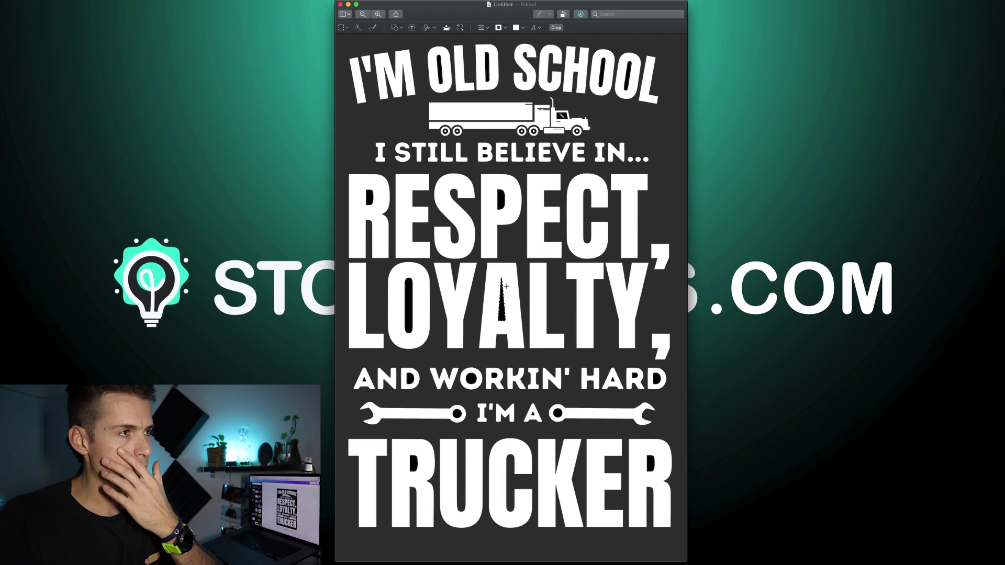
{"action": "key", "text": "Delete"}
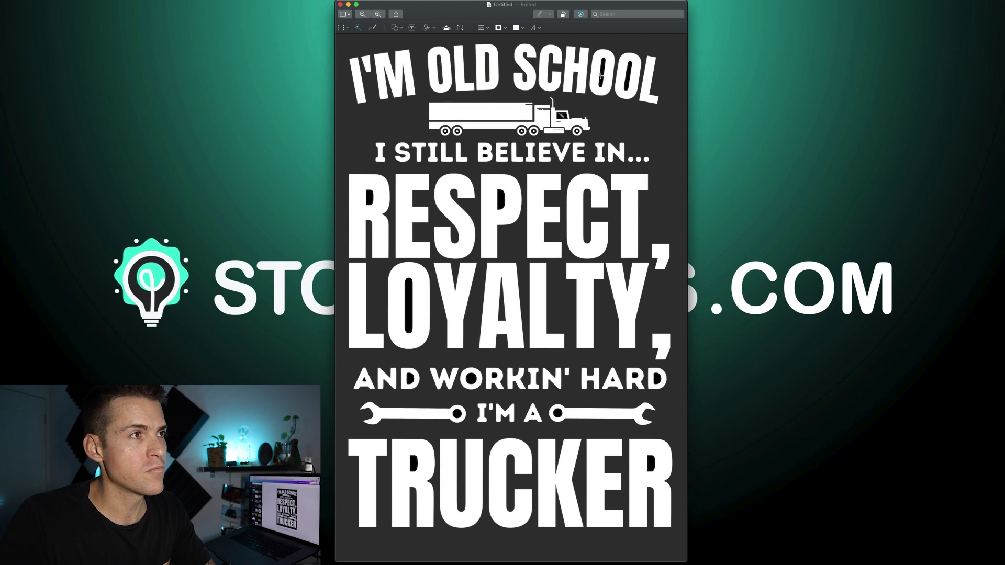
{"action": "left_click", "coordinate": [628, 76]}
{"action": "key", "text": "Delete"}
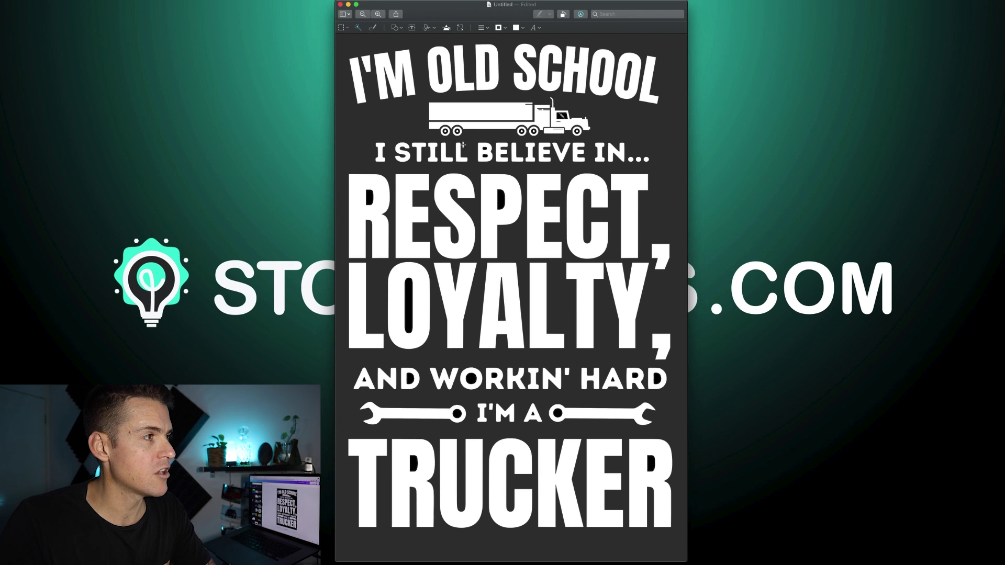
- Delete the black areas inside the R and P of "RESPECT," and the O of "LOYALTY,"
{"action": "left_click_drag", "start_coordinate": [369, 201], "coordinate": [373, 162]}
{"action": "key", "text": "Delete"}
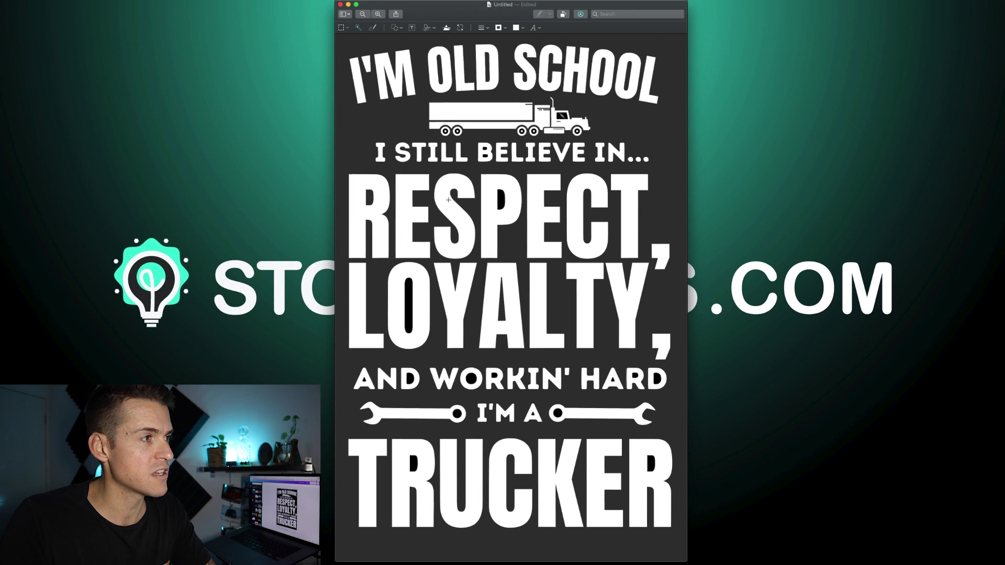
{"action": "left_click_drag", "start_coordinate": [500, 199], "coordinate": [503, 183]}
{"action": "key", "text": "Delete"}
{"action": "left_click_drag", "start_coordinate": [410, 314], "coordinate": [424, 239]}
{"action": "key", "text": "Delete"}
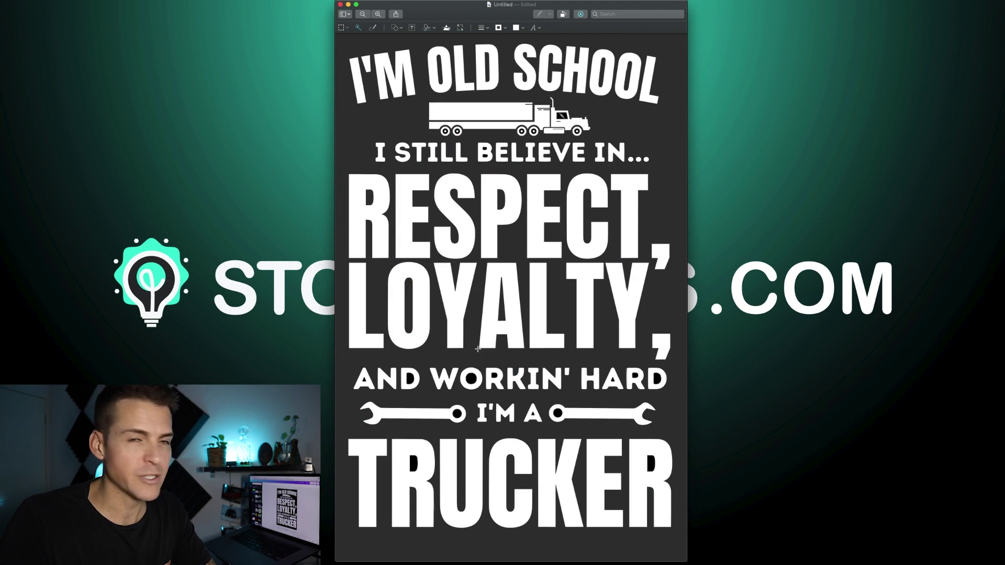
- Try deleting the black area inside the D of "AND" with Instant Alpha and undo the deletion
{"action": "left_click_drag", "start_coordinate": [413, 381], "coordinate": [465, 382]}
{"action": "key", "text": "Delete"}
{"action": "key", "text": "super+z"}
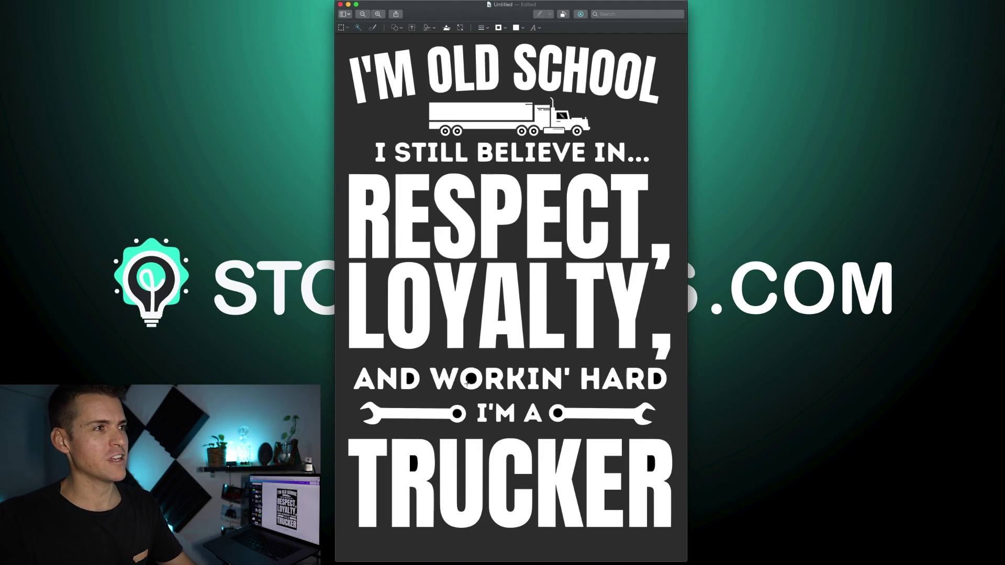